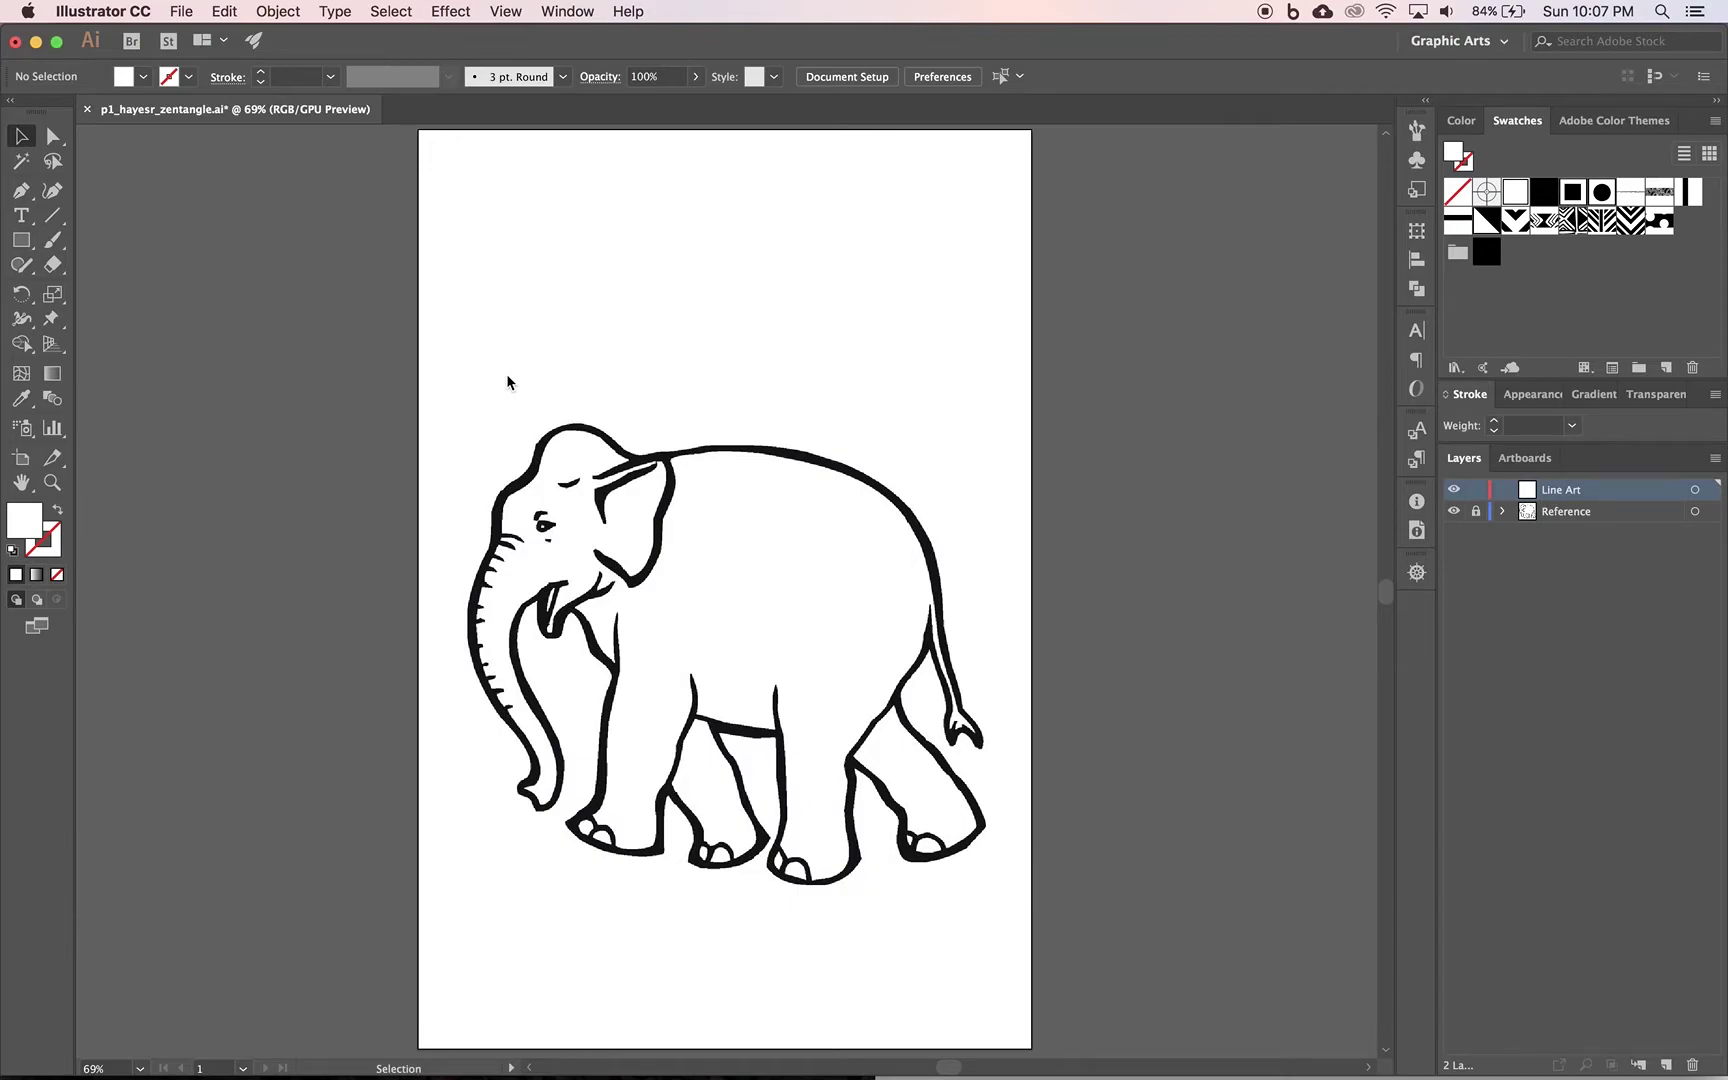
- Zoom in to about 112% and pan so the whole elephant fills the window
{"action": "left_click", "coordinate": [52, 484]}
{"action": "left_click_drag", "start_coordinate": [497, 538], "coordinate": [620, 600]}
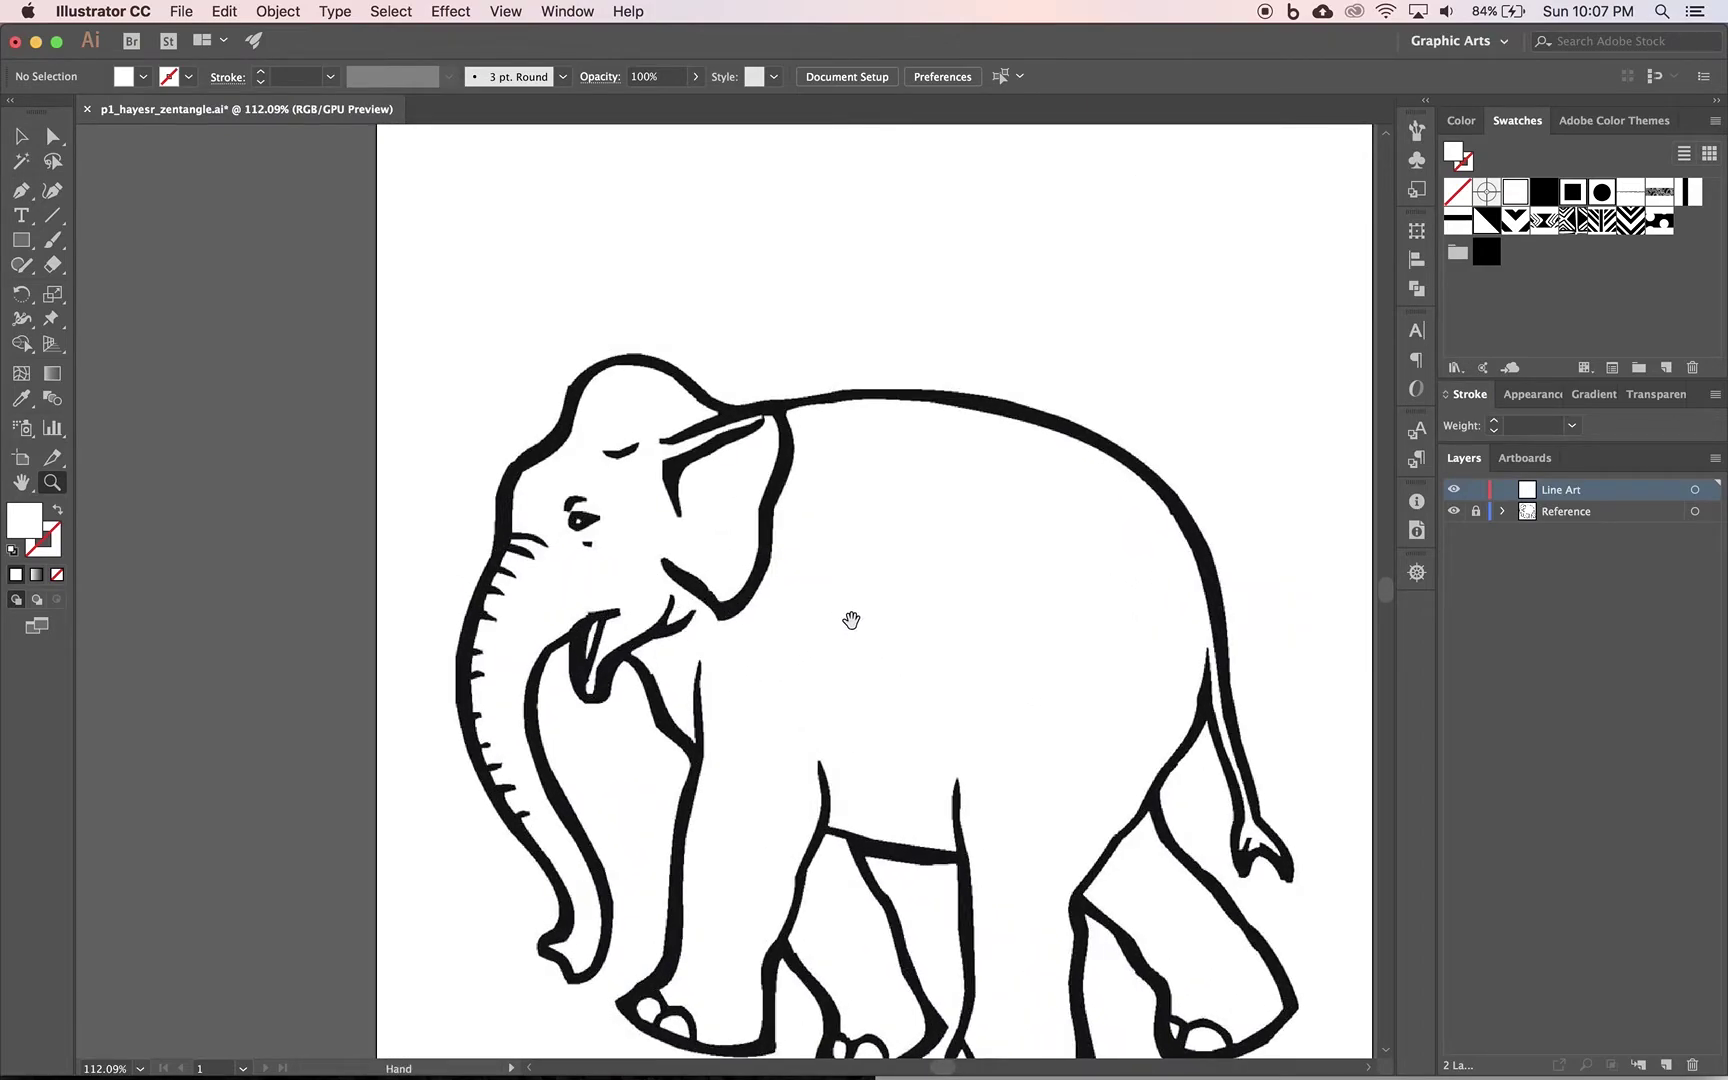
{"action": "left_click", "coordinate": [908, 623]}
{"action": "left_click_drag", "start_coordinate": [908, 623], "coordinate": [837, 491]}
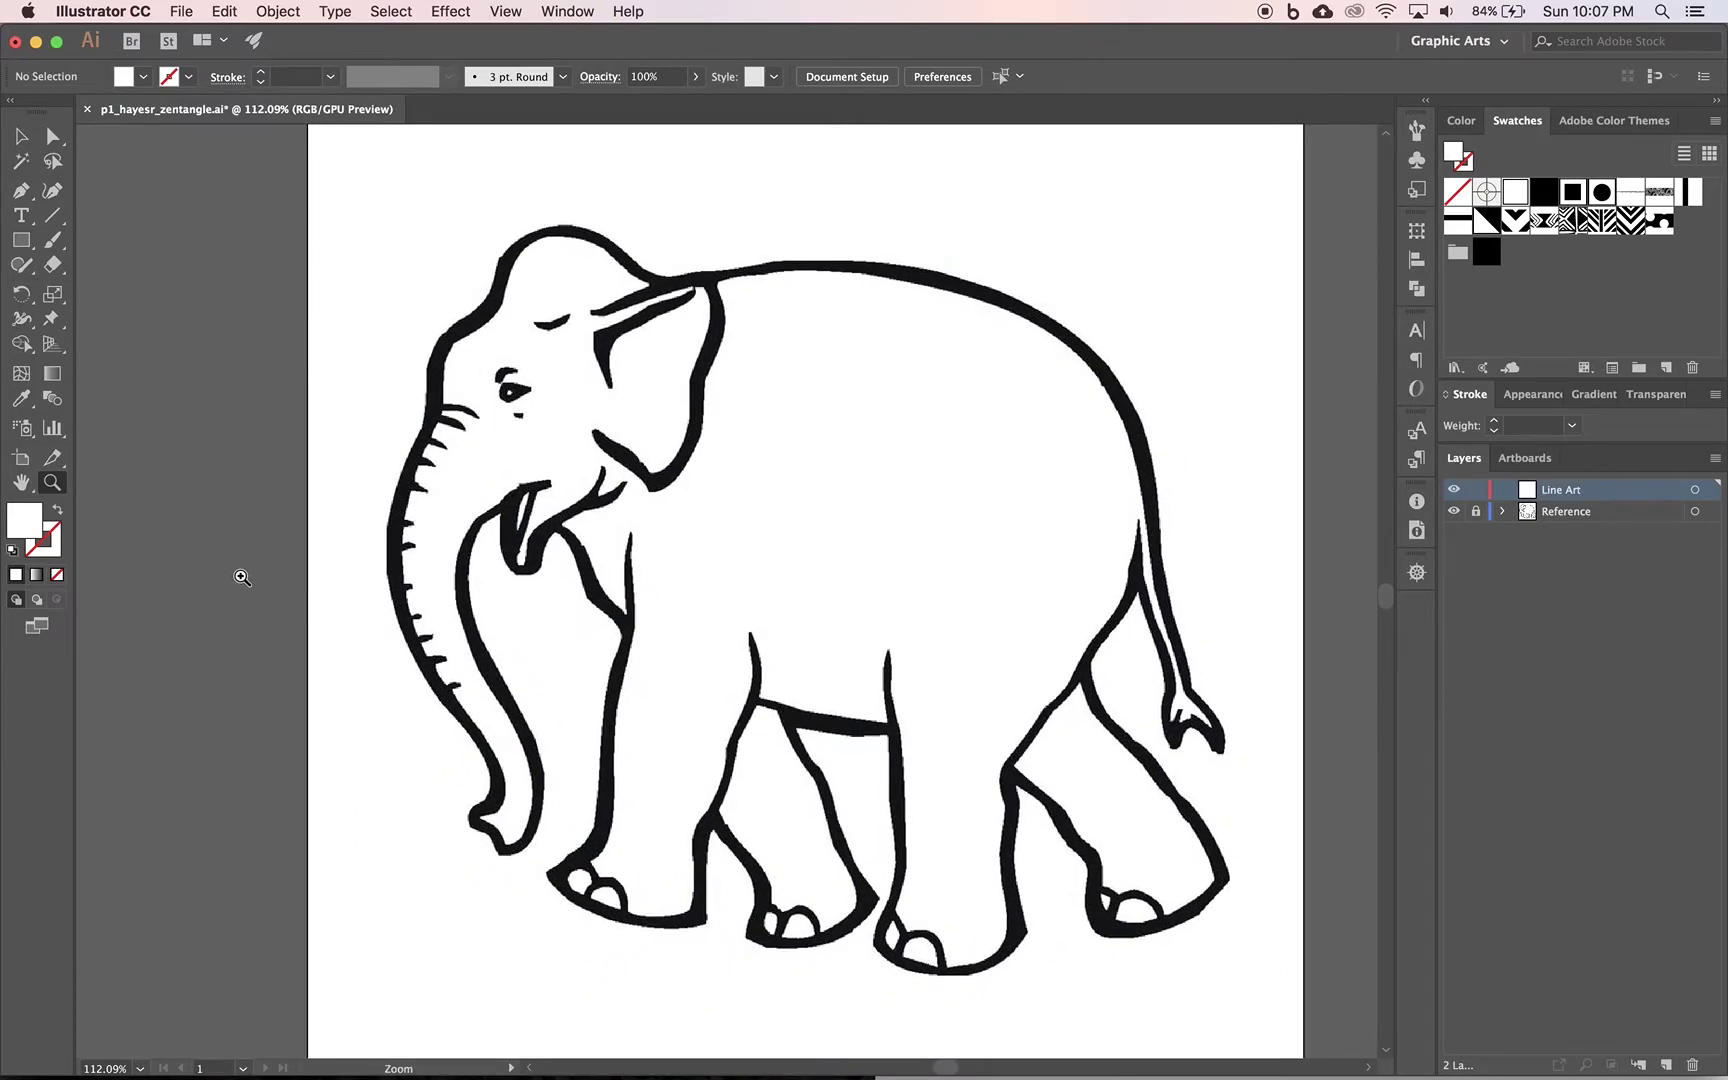
{"action": "left_click", "coordinate": [22, 192]}
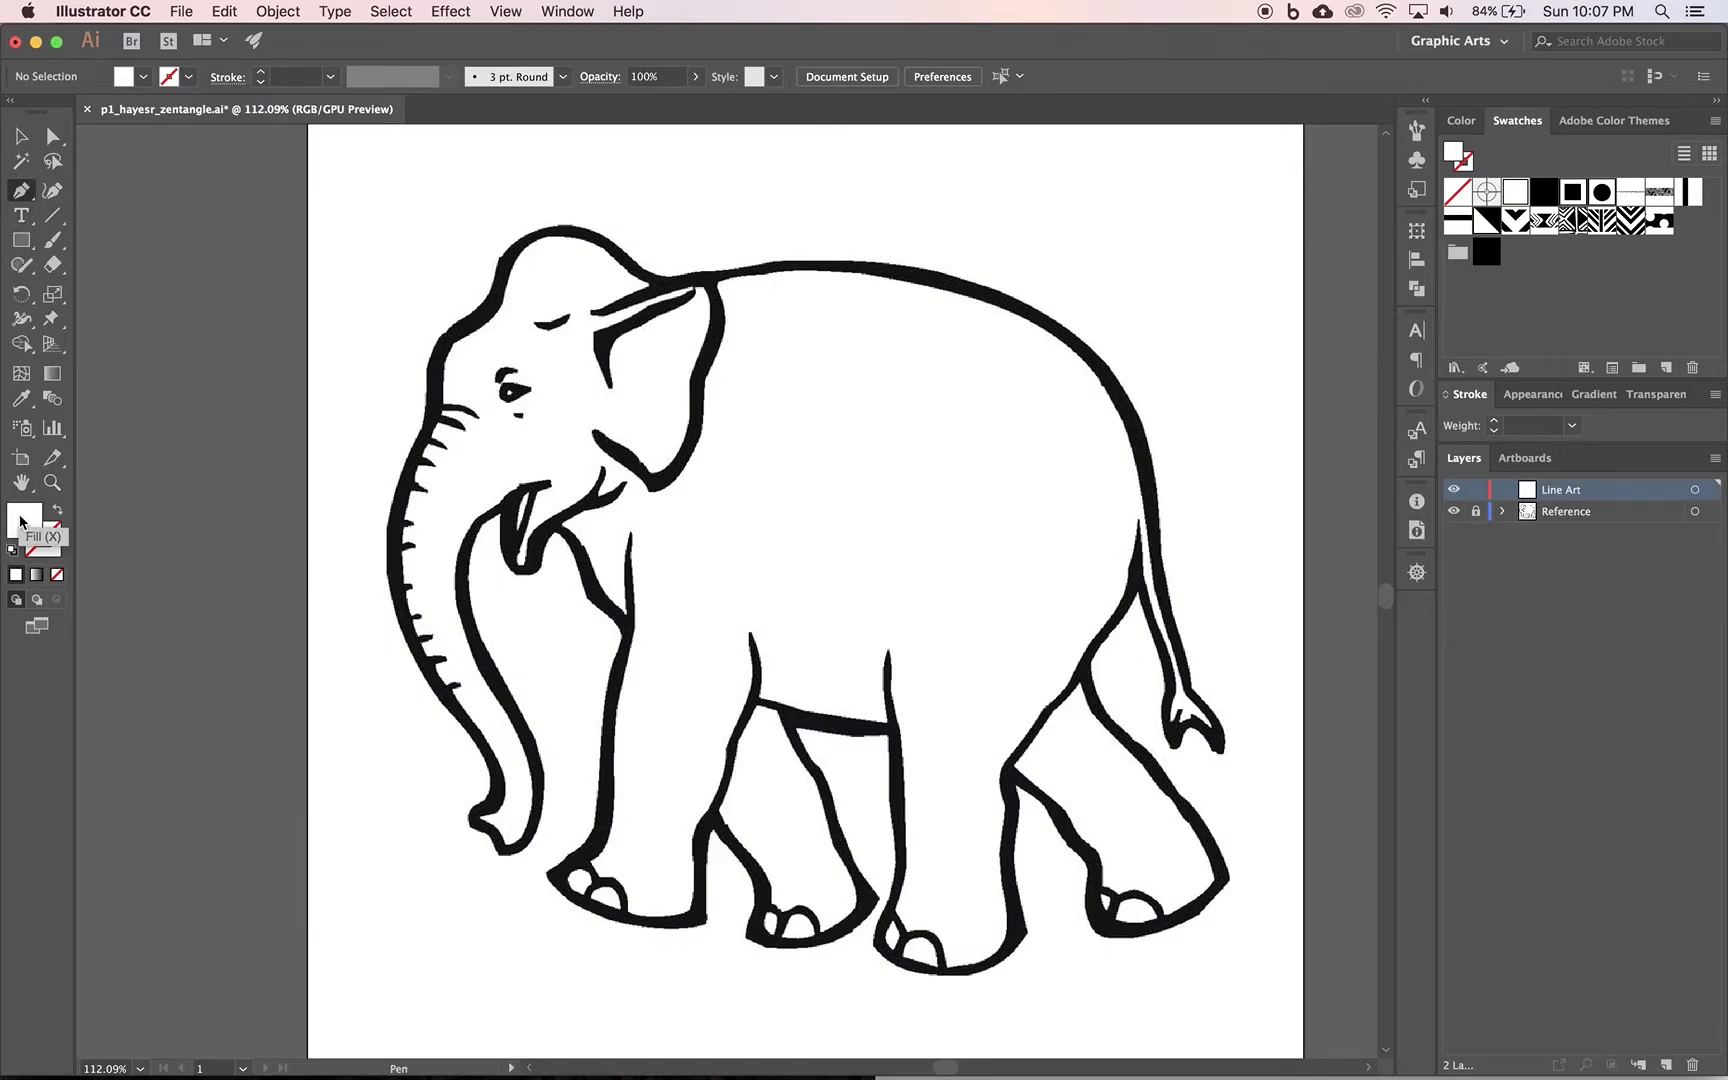
- Set no fill and a 5 pt black stroke for new paths
{"action": "left_click", "coordinate": [57, 511]}
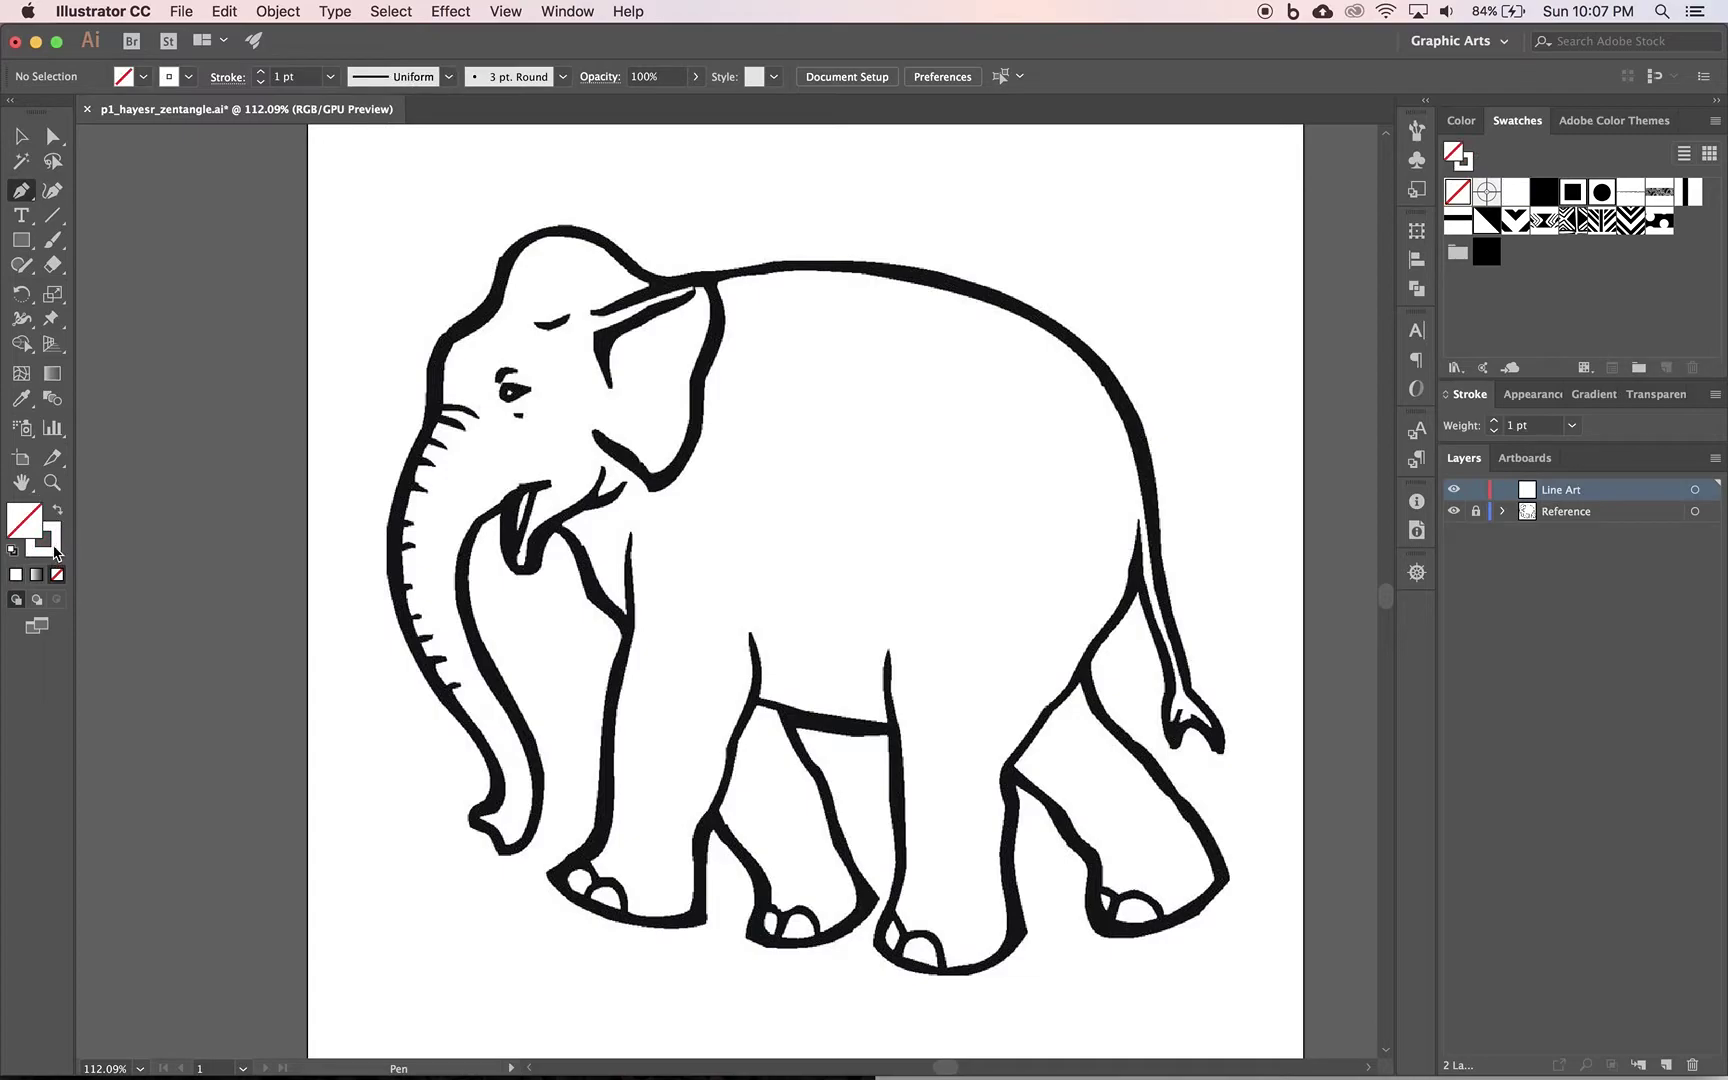
{"action": "left_click", "coordinate": [55, 550]}
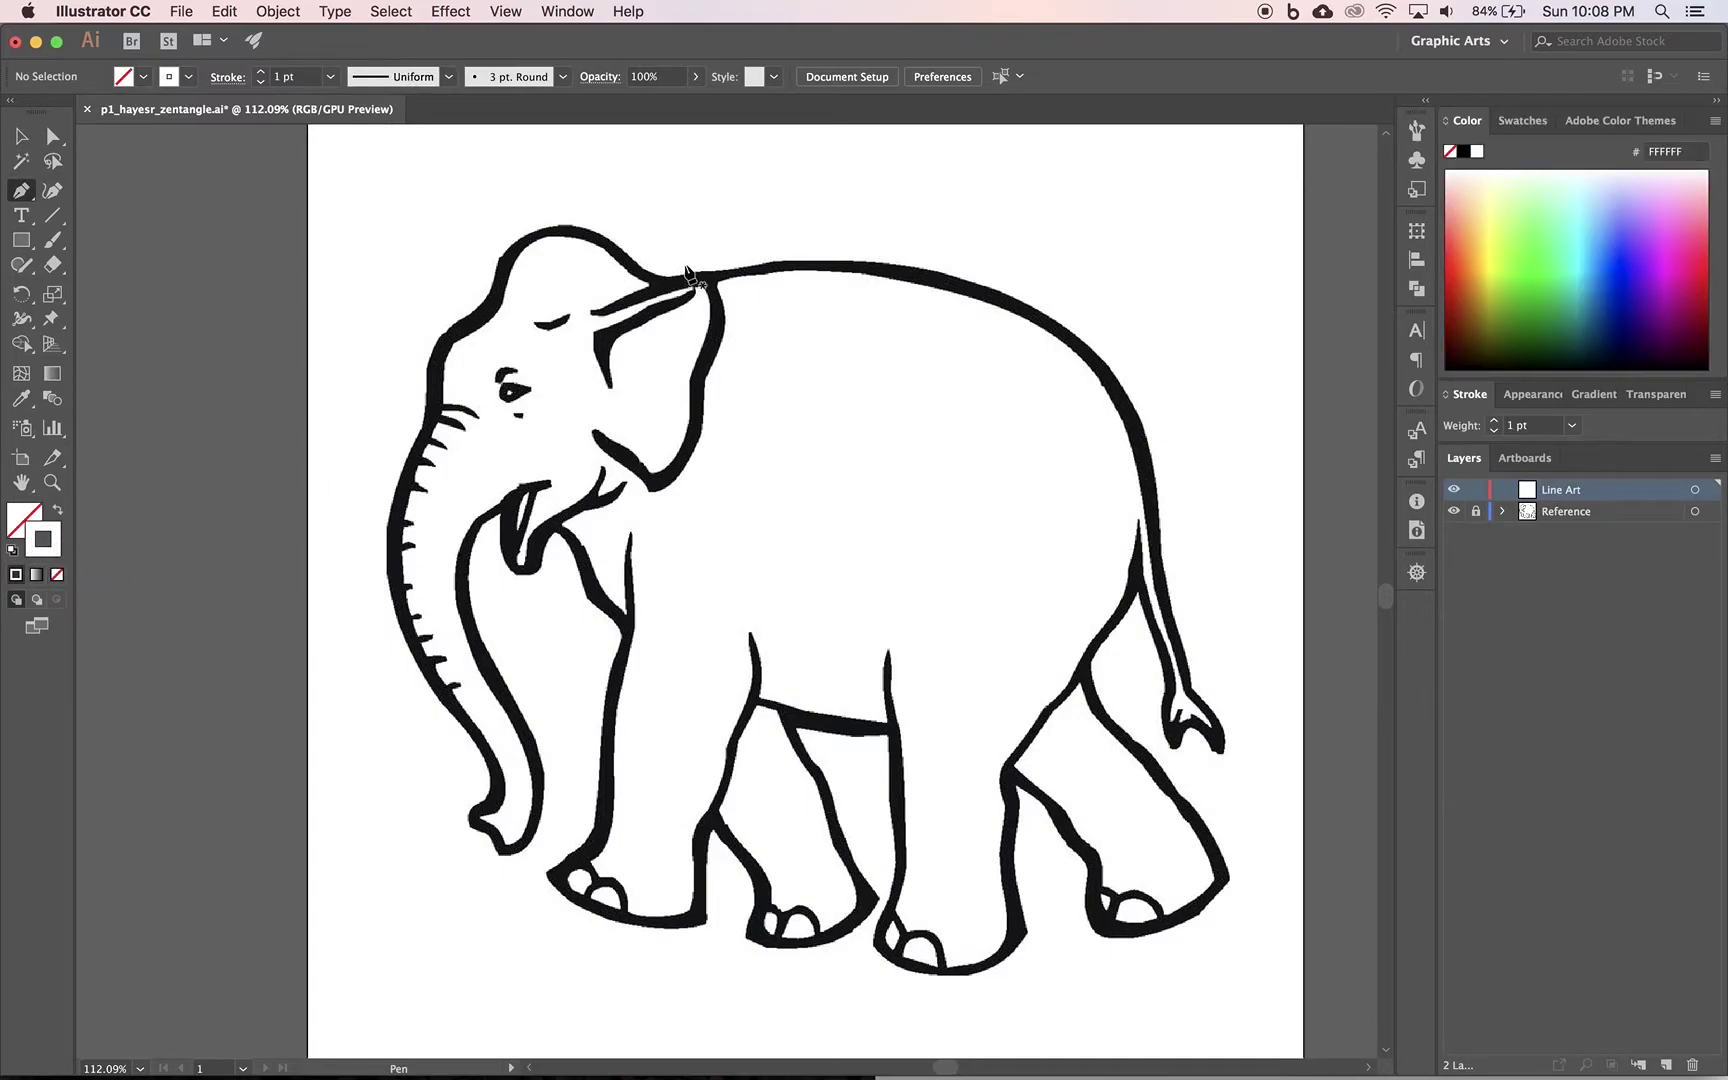
{"action": "left_click", "coordinate": [1464, 152]}
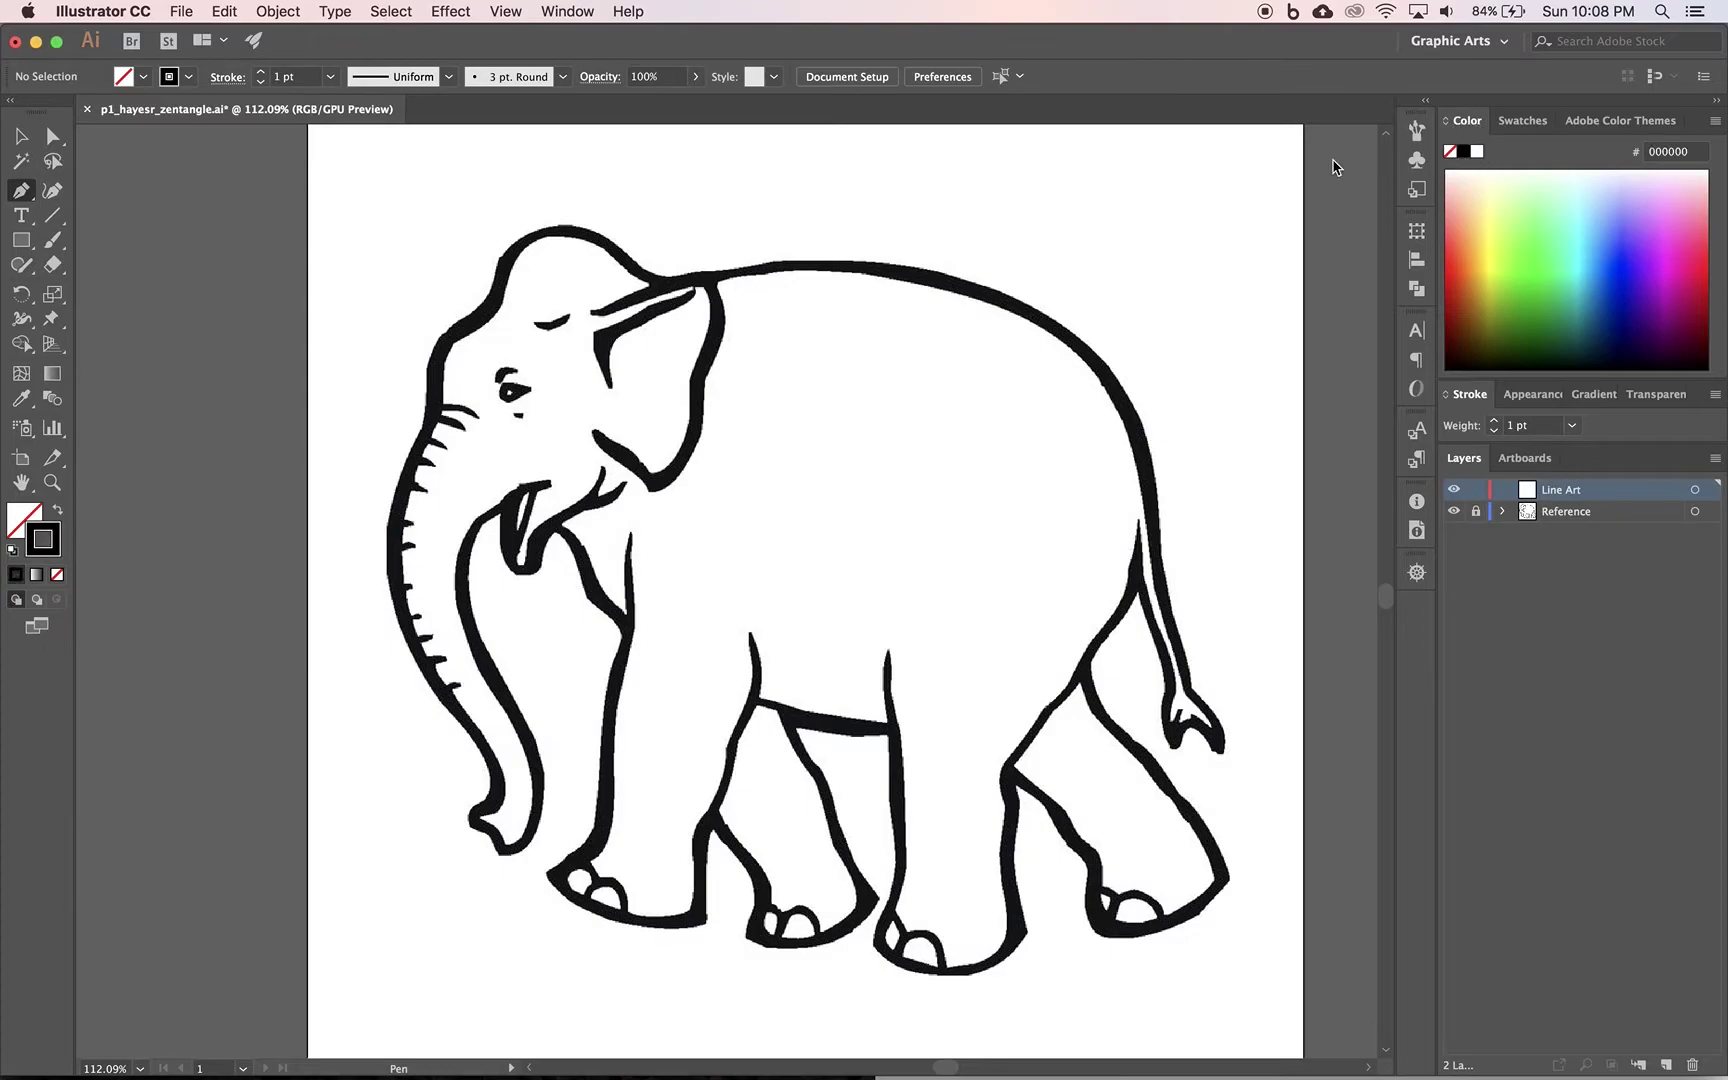
{"action": "left_click", "coordinate": [330, 77]}
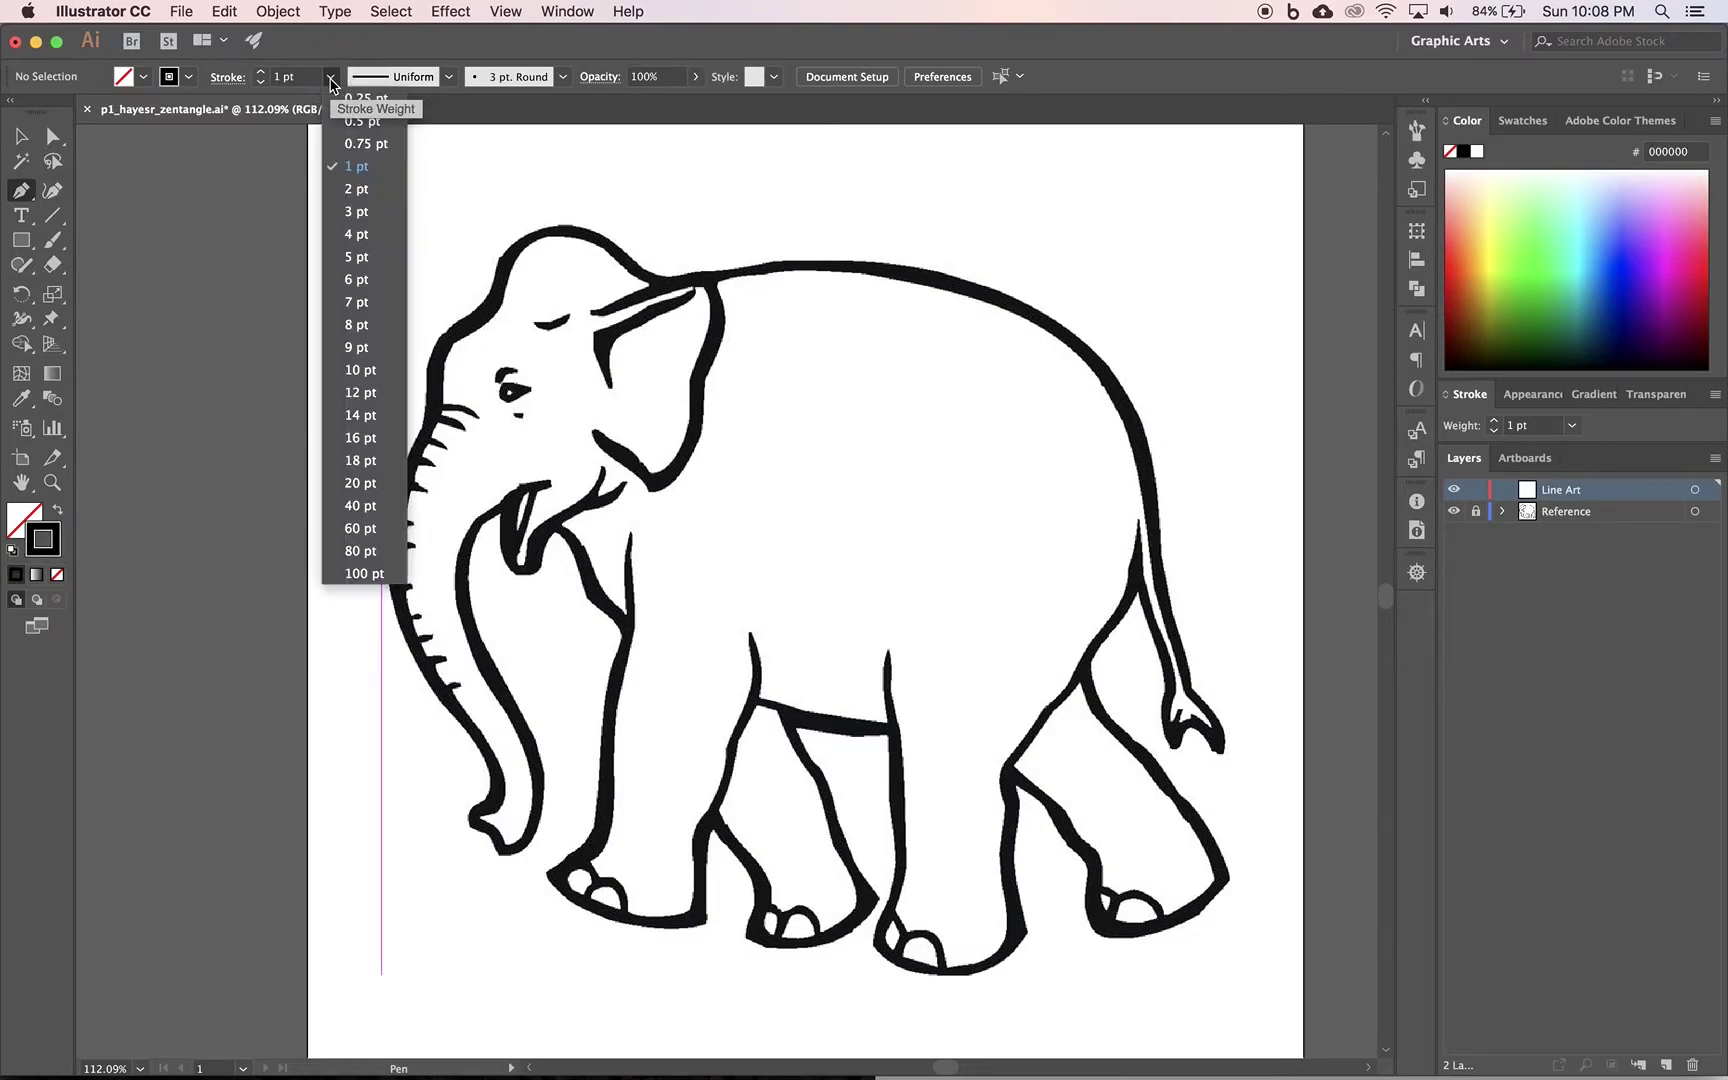
{"action": "key", "text": "Escape"}
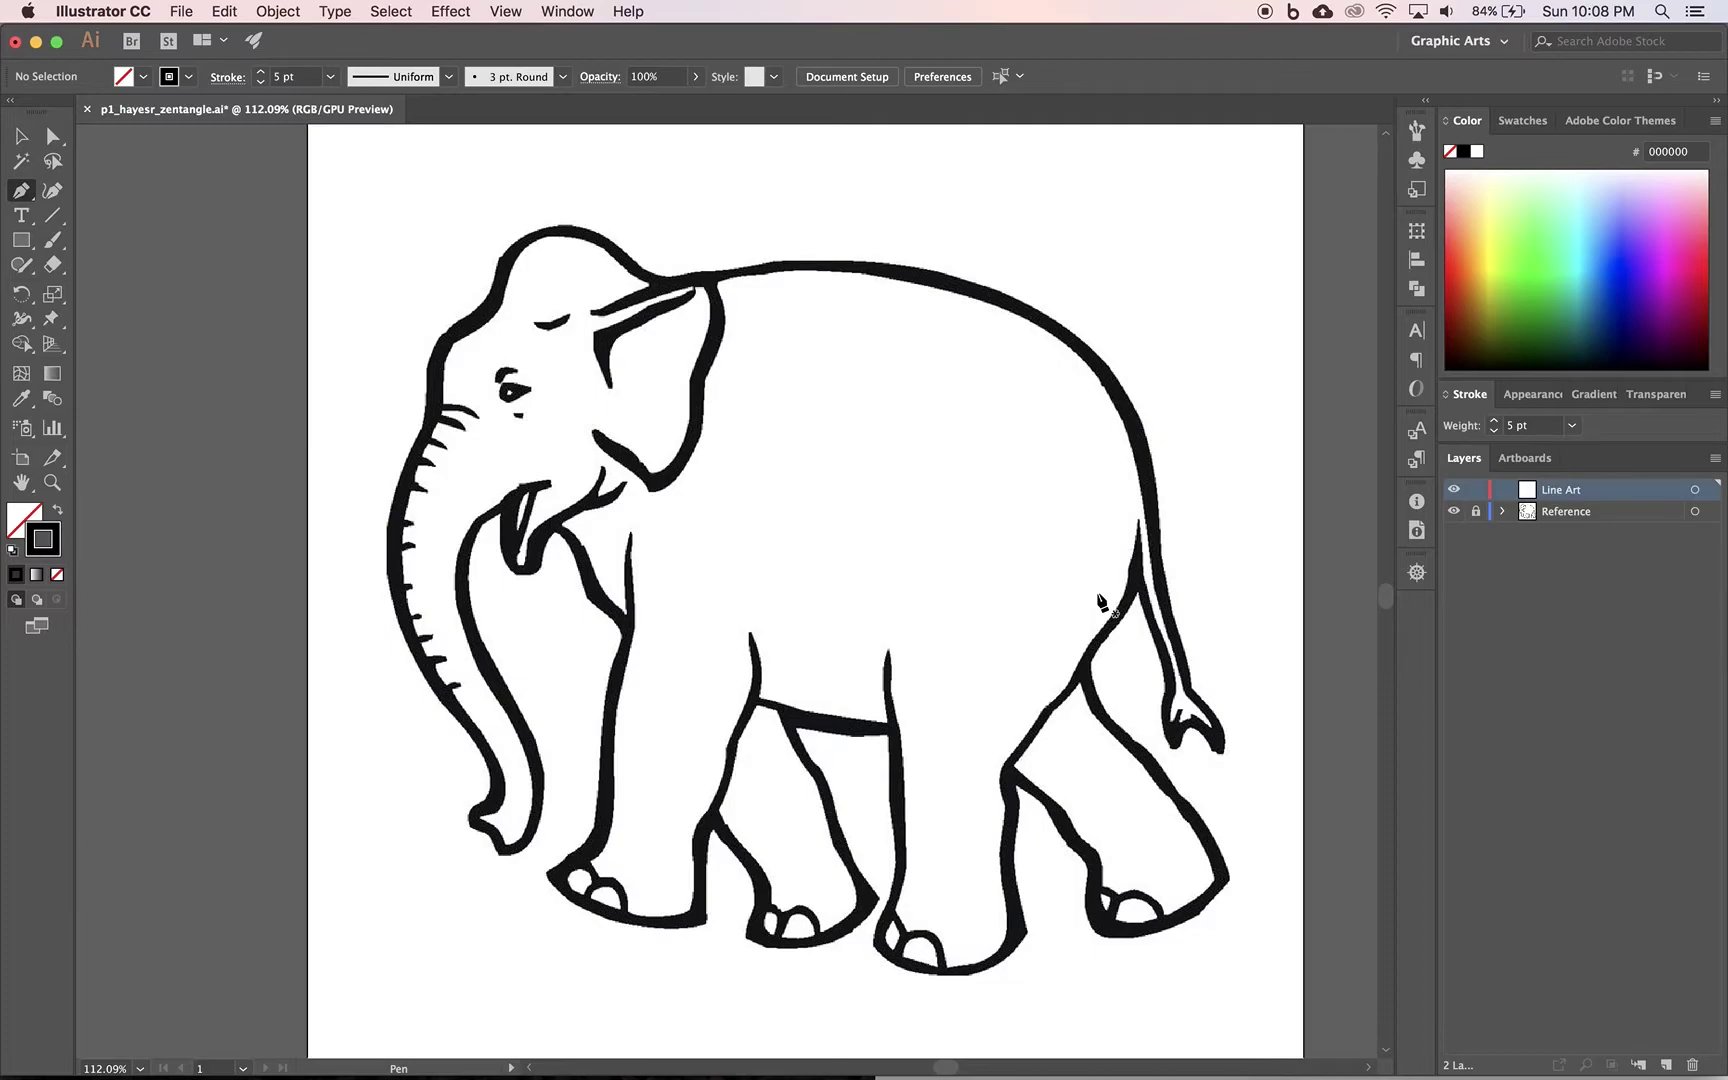
- Switch the Color panel group back to the Swatches tab
{"action": "left_click", "coordinate": [1519, 120]}
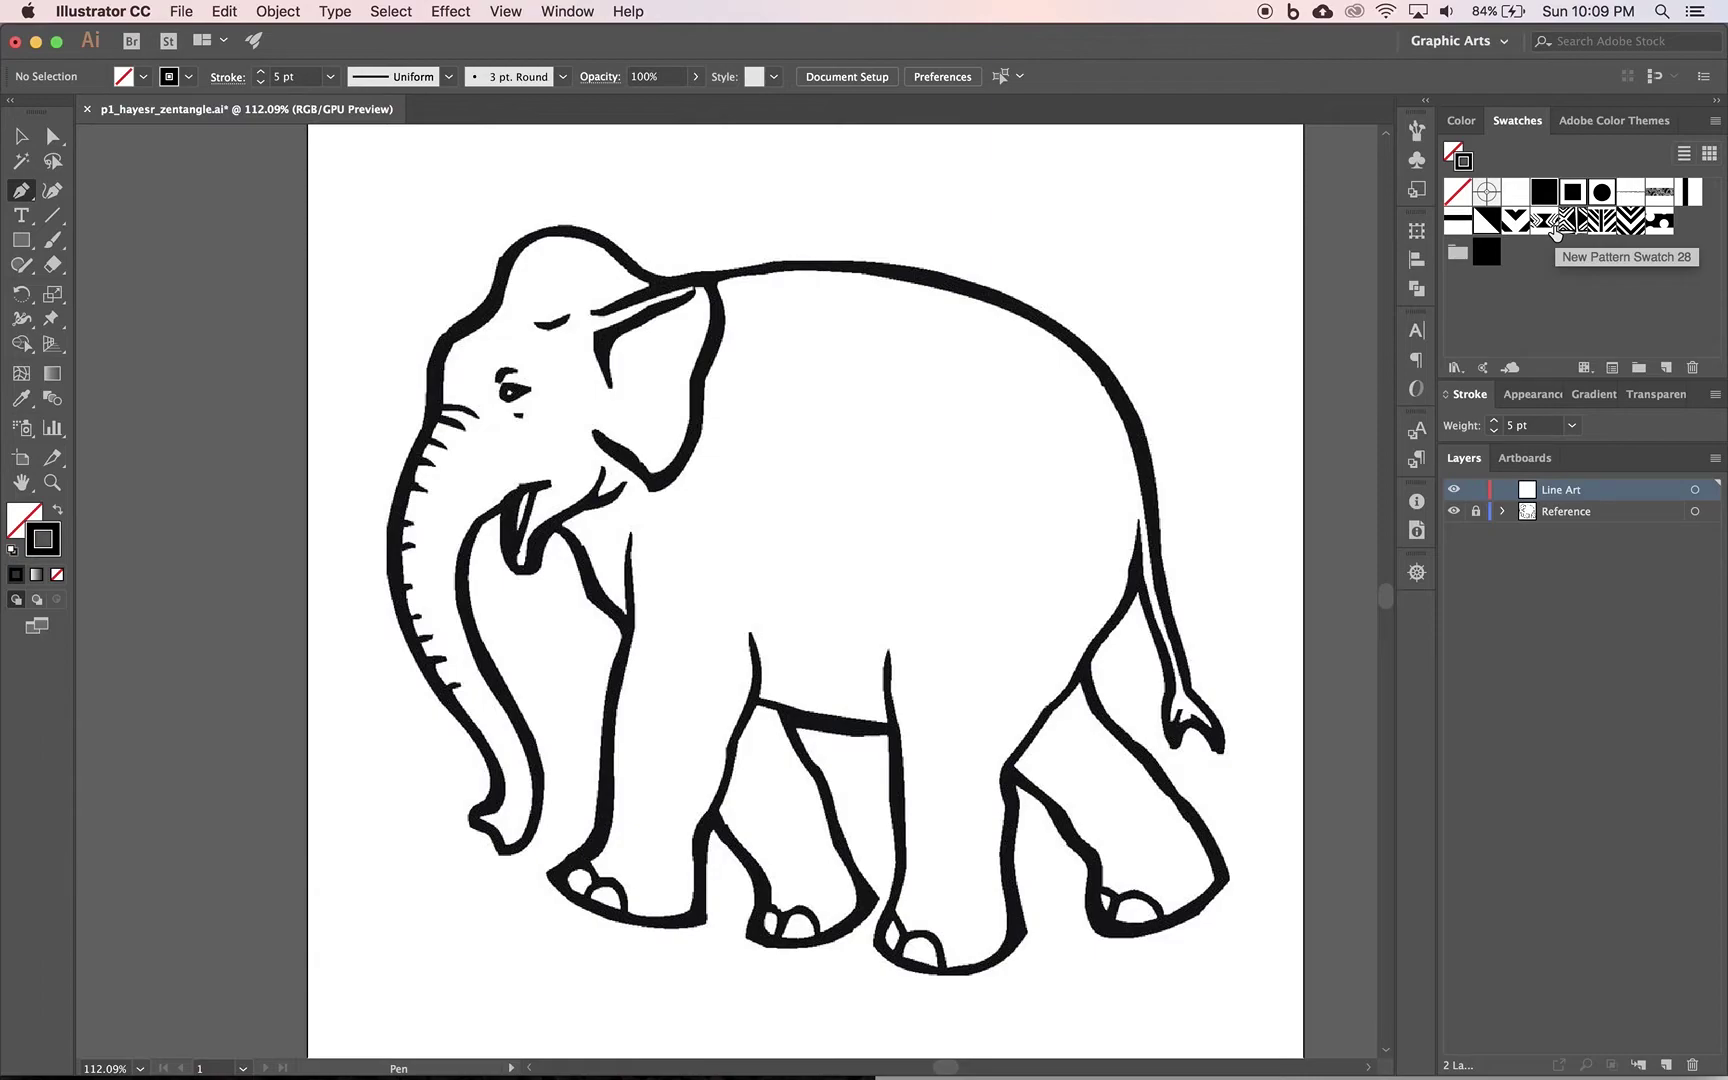
- Trace the back edge of the elephant's back leg with Pen points from top to foot
{"action": "left_click", "coordinate": [1086, 667]}
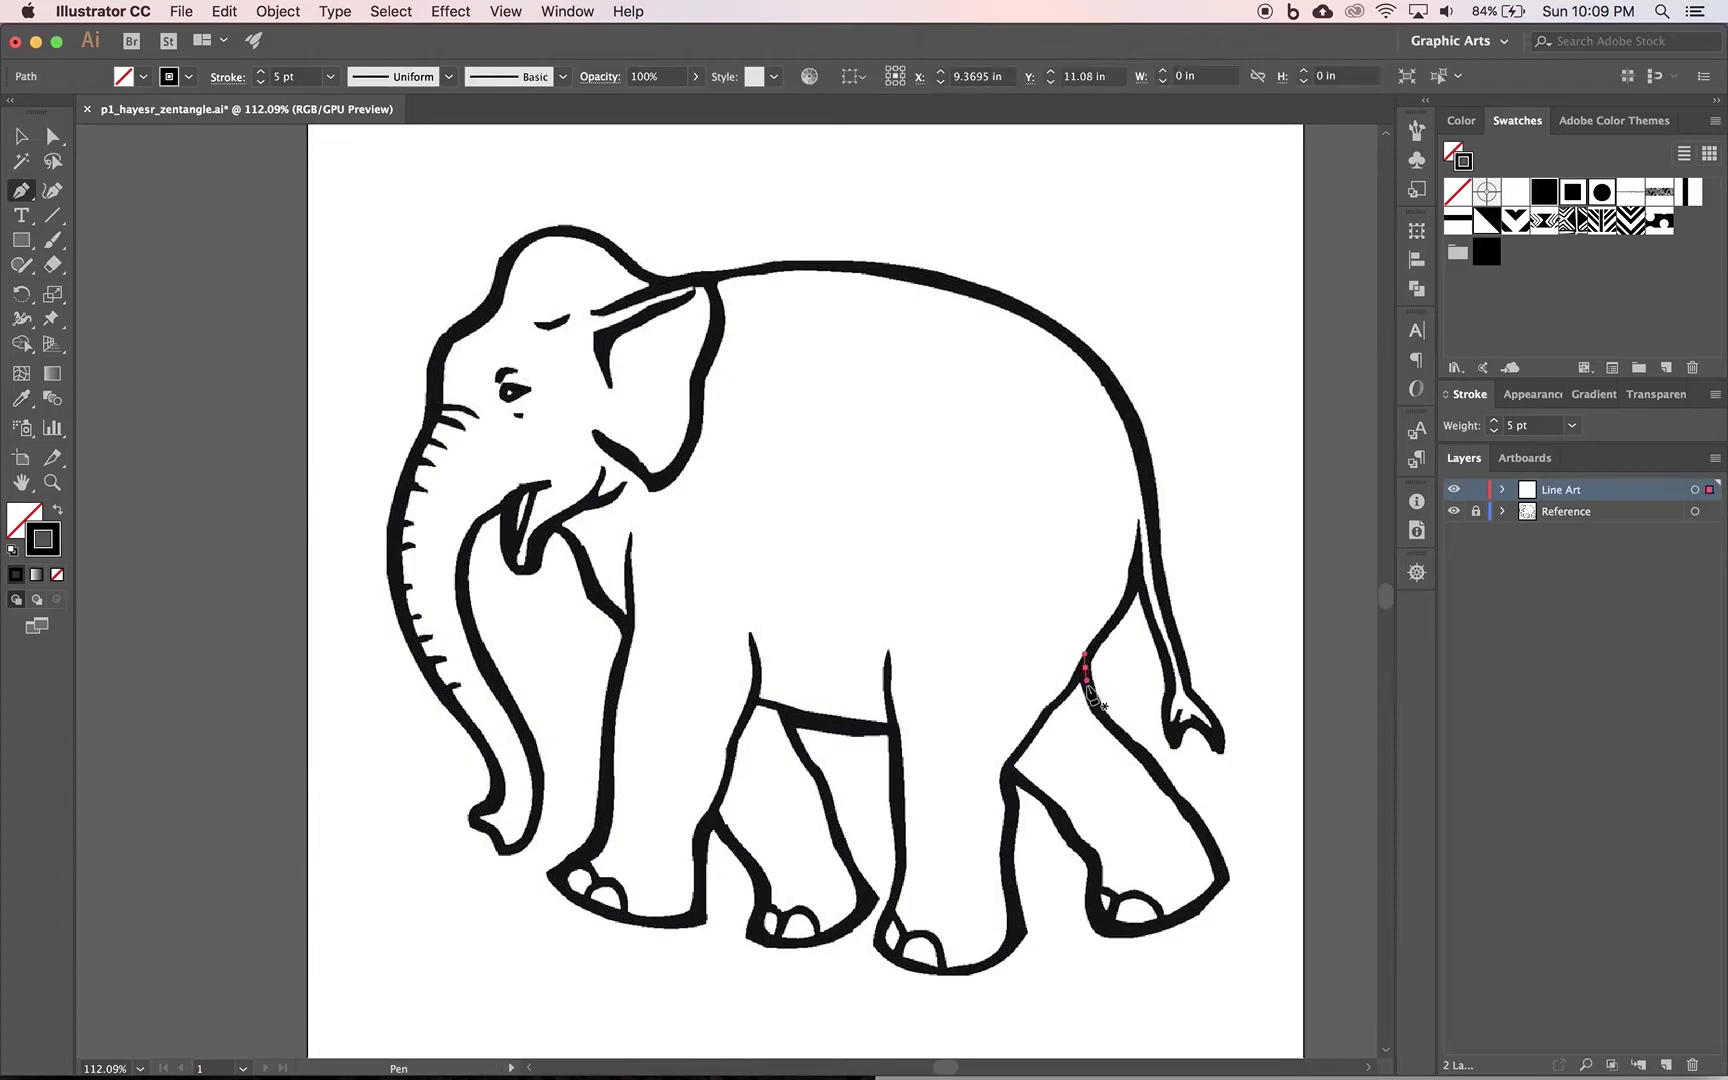
{"action": "left_click", "coordinate": [1099, 703]}
{"action": "left_click", "coordinate": [1106, 717]}
{"action": "left_click", "coordinate": [1124, 735]}
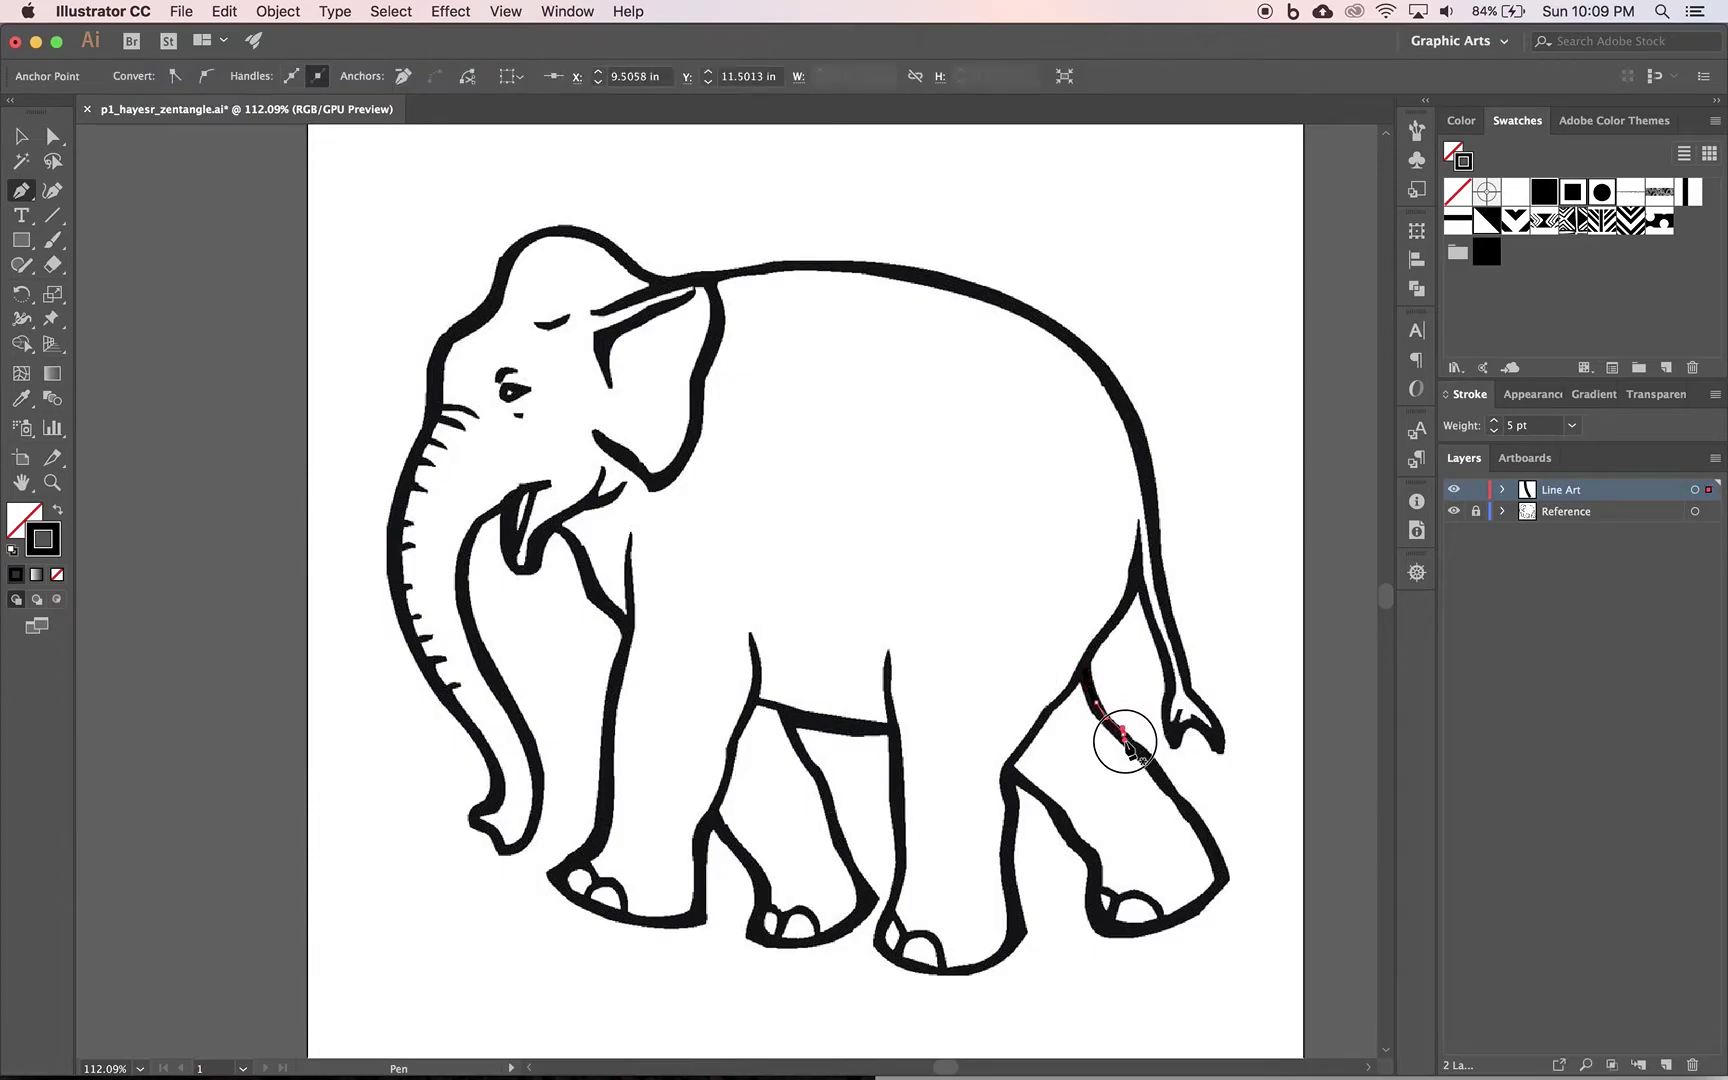
{"action": "left_click", "coordinate": [1137, 750]}
{"action": "left_click", "coordinate": [1156, 771]}
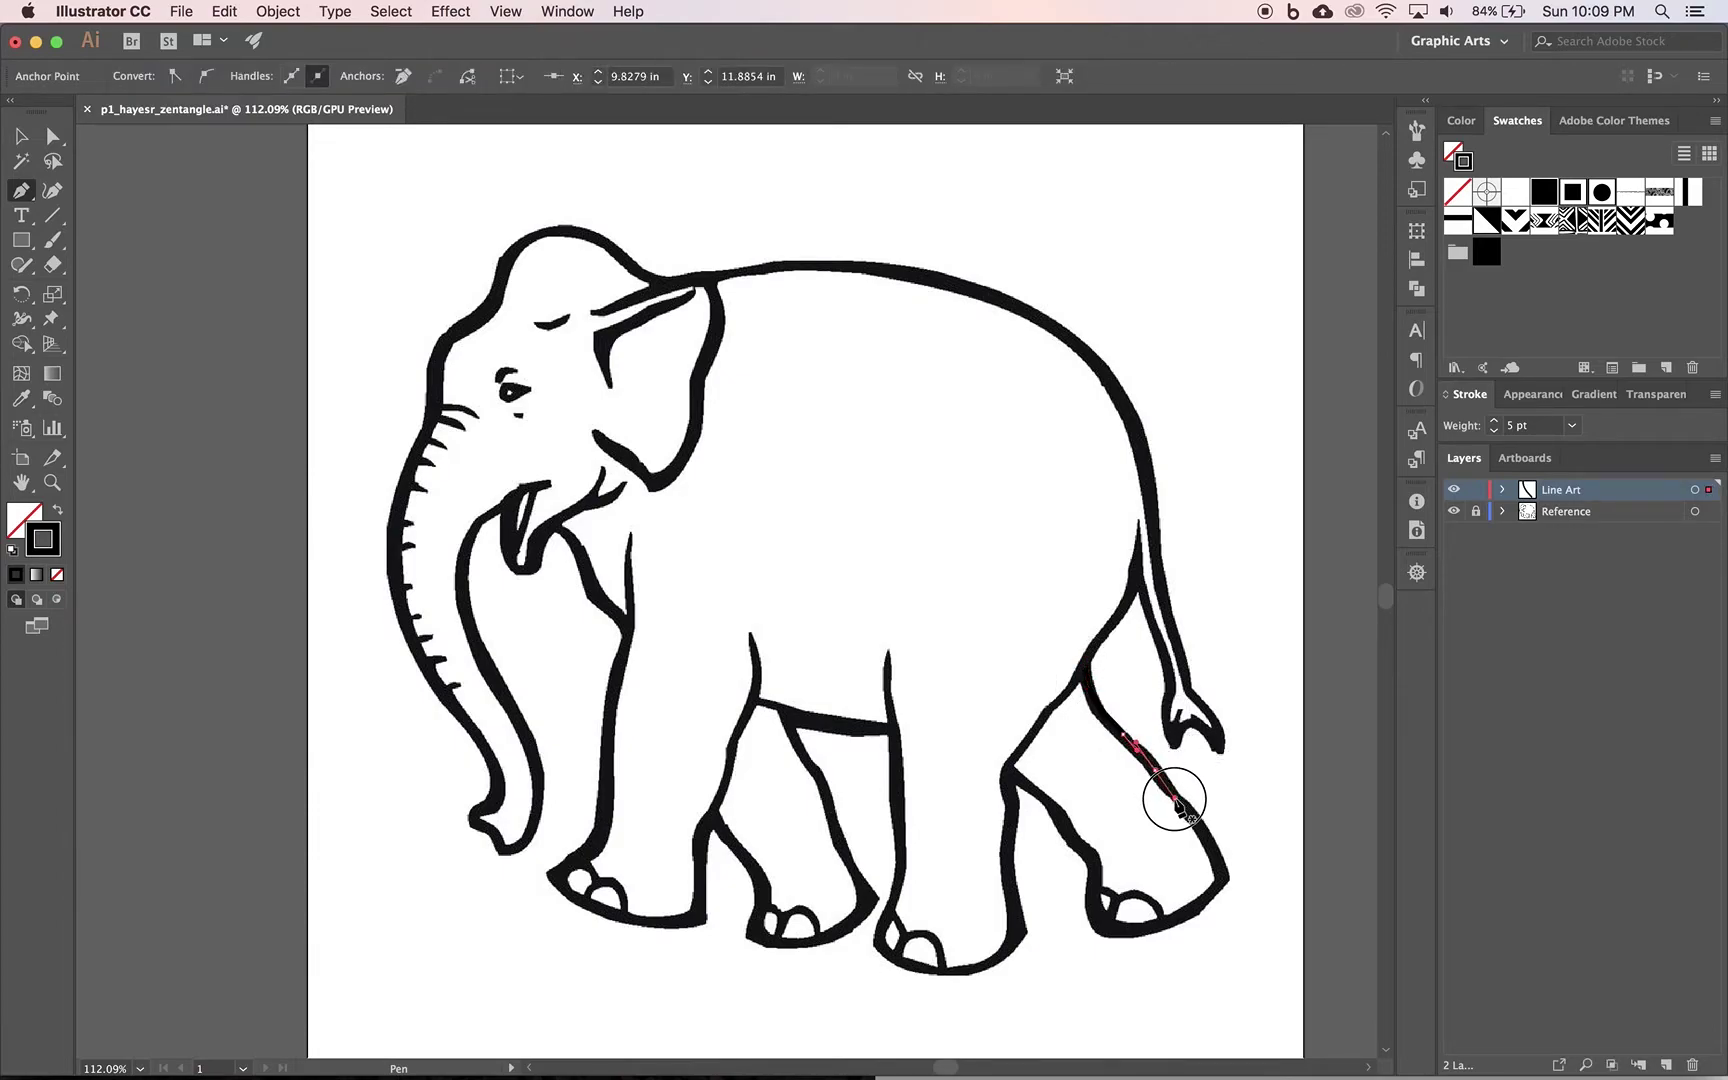
{"action": "left_click", "coordinate": [1175, 798]}
{"action": "left_click", "coordinate": [1208, 840]}
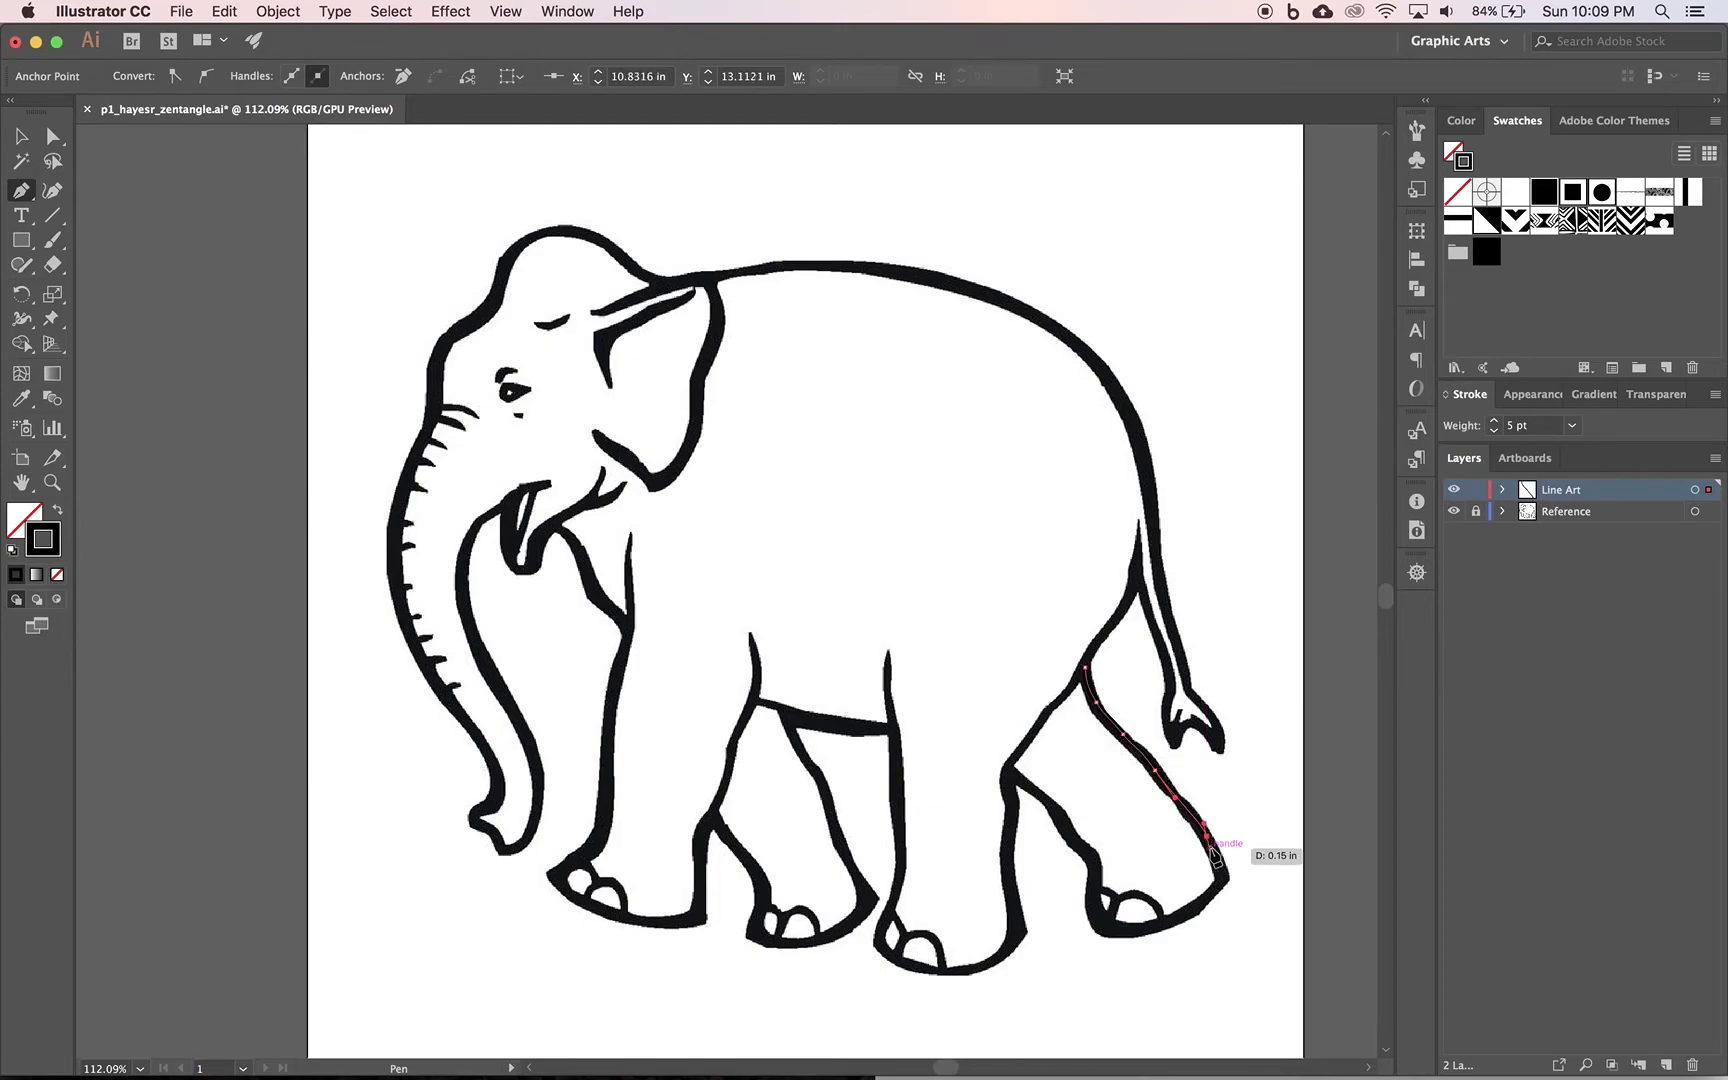
{"action": "left_click", "coordinate": [1223, 864]}
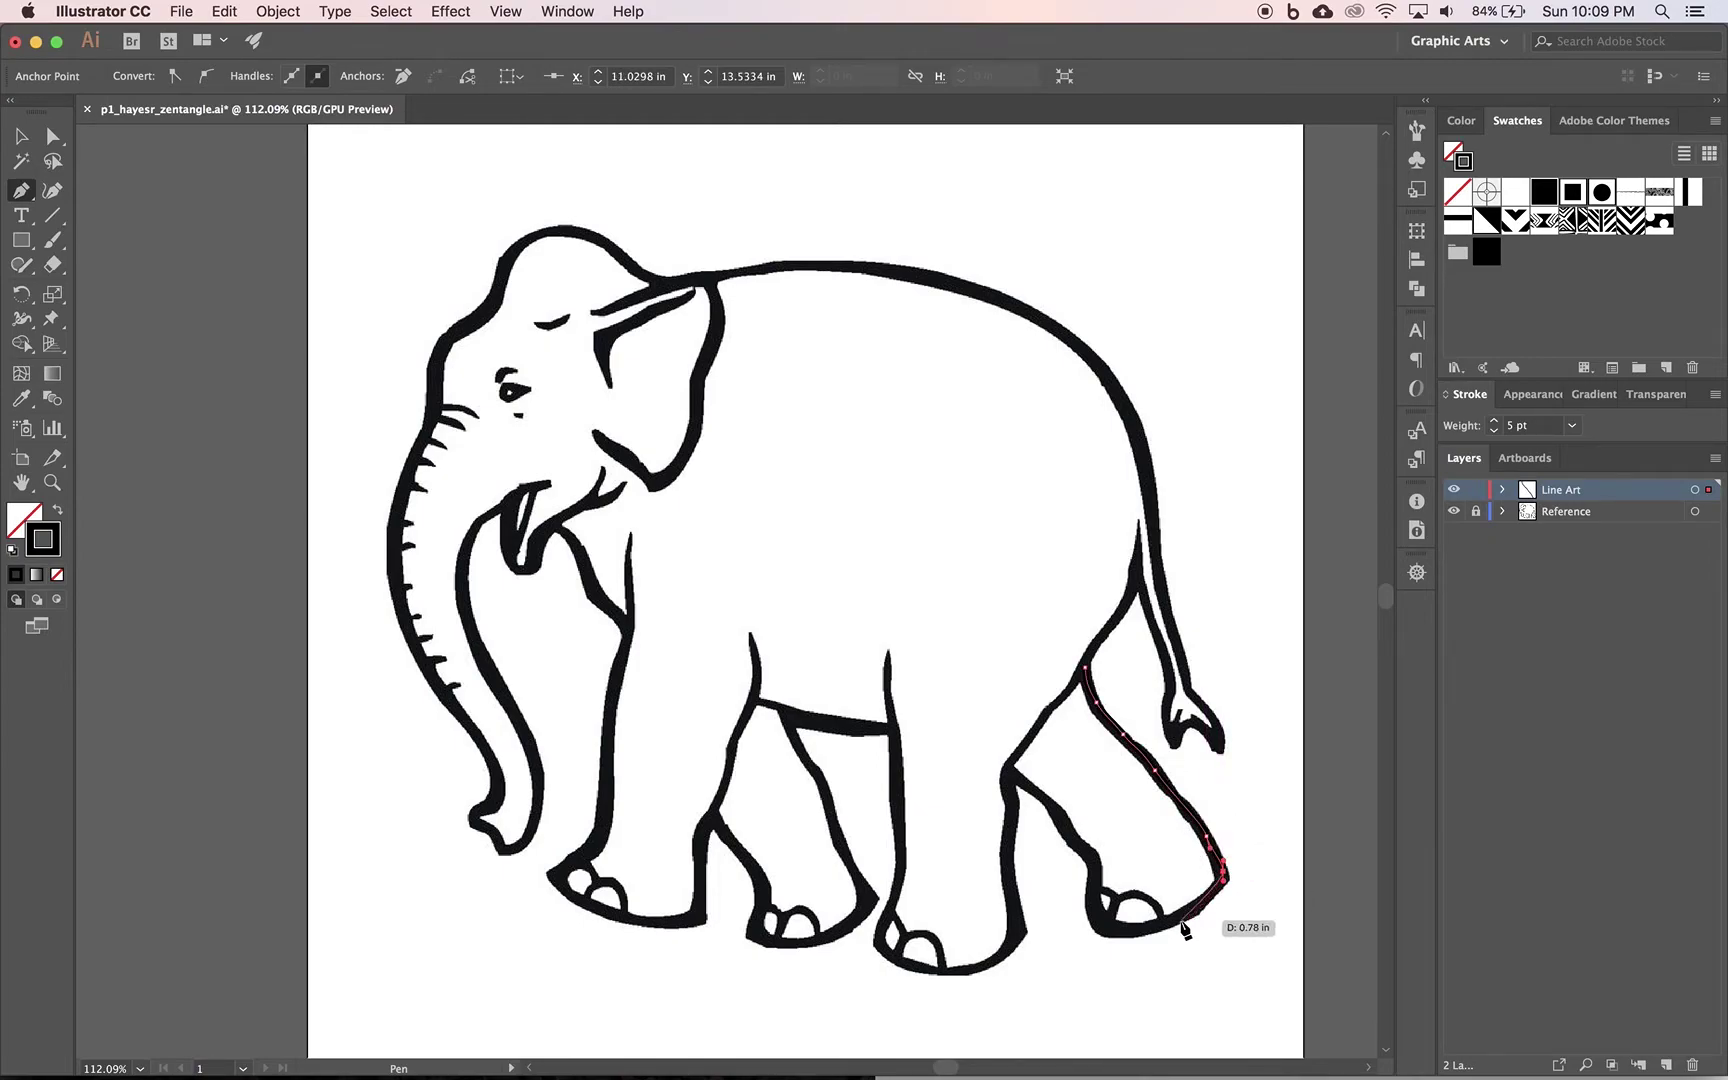
- Add a curved anchor at the foot, close the leg outline, and hide the Reference layer
{"action": "left_click_drag", "start_coordinate": [1112, 933], "coordinate": [1047, 925]}
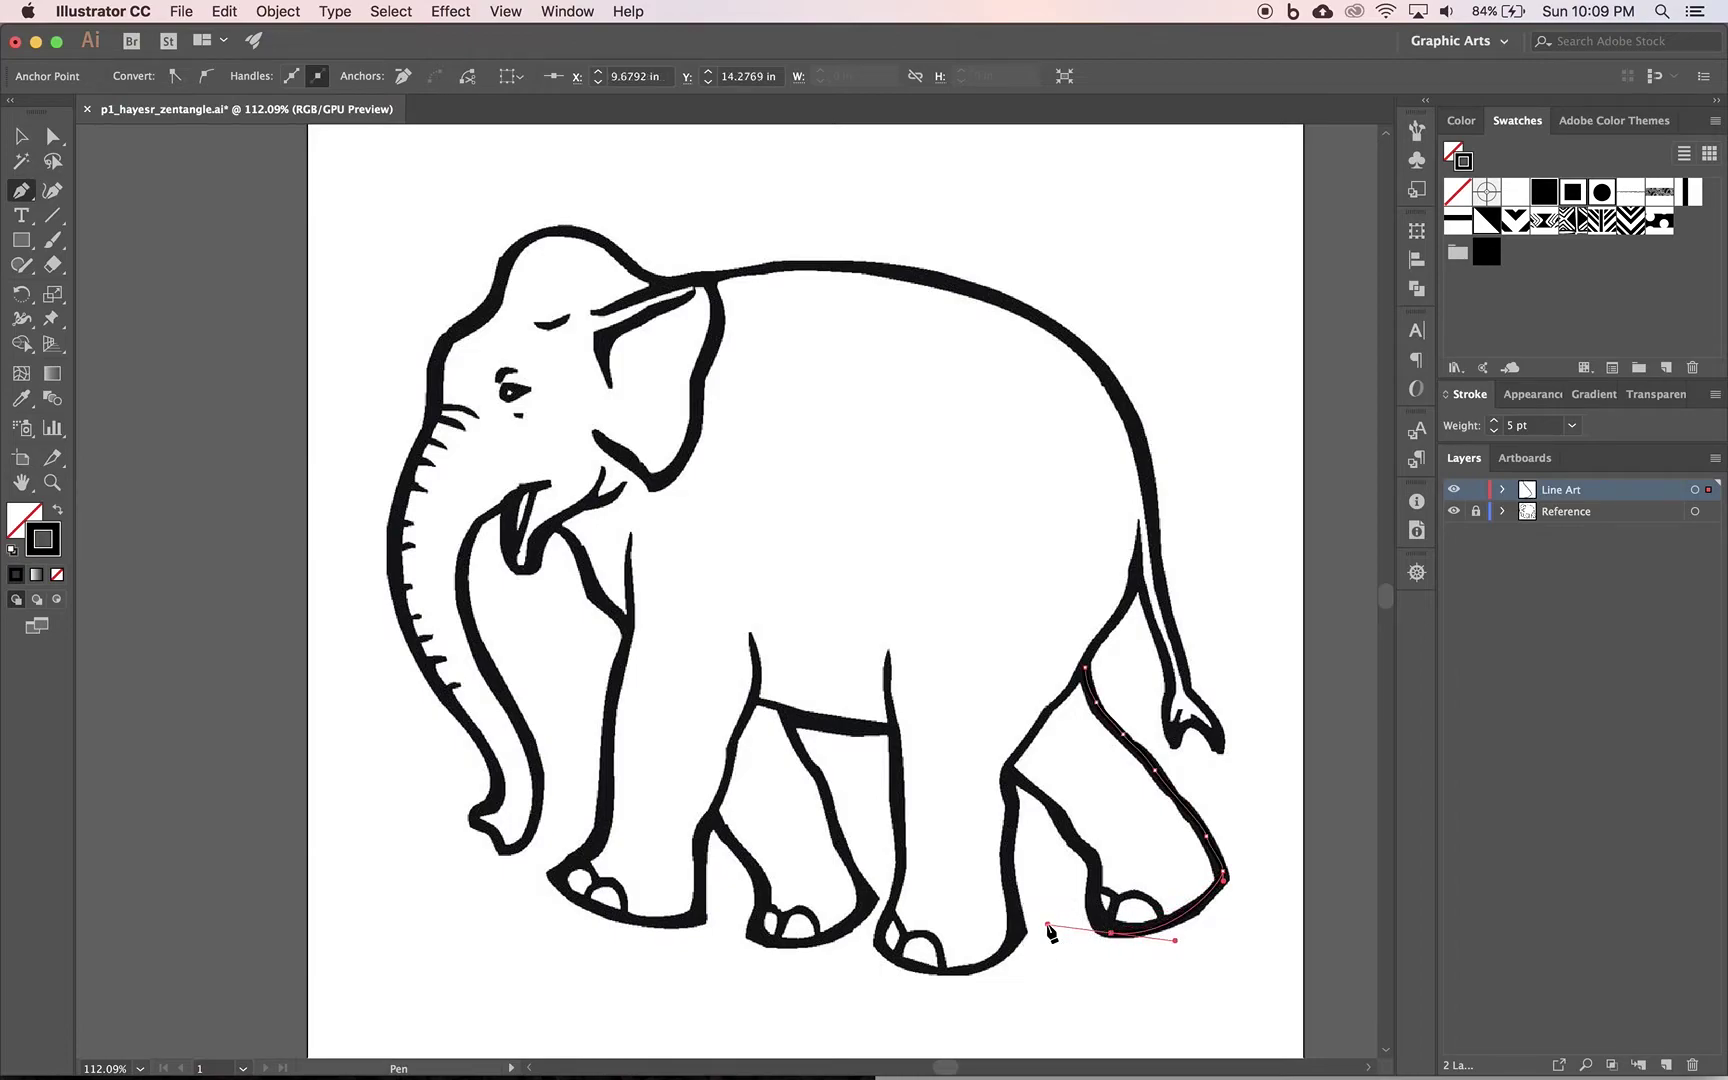
{"action": "key", "text": "alt"}
{"action": "mouse_move", "coordinate": [1047, 927]}
{"action": "left_mouse_down"}
{"action": "mouse_move", "coordinate": [1107, 914]}
{"action": "mouse_move", "coordinate": [1109, 929]}
{"action": "mouse_move", "coordinate": [1072, 818]}
{"action": "mouse_move", "coordinate": [1013, 778]}
{"action": "left_mouse_up"}
{"action": "left_click", "coordinate": [1013, 772]}
{"action": "left_click", "coordinate": [1004, 764]}
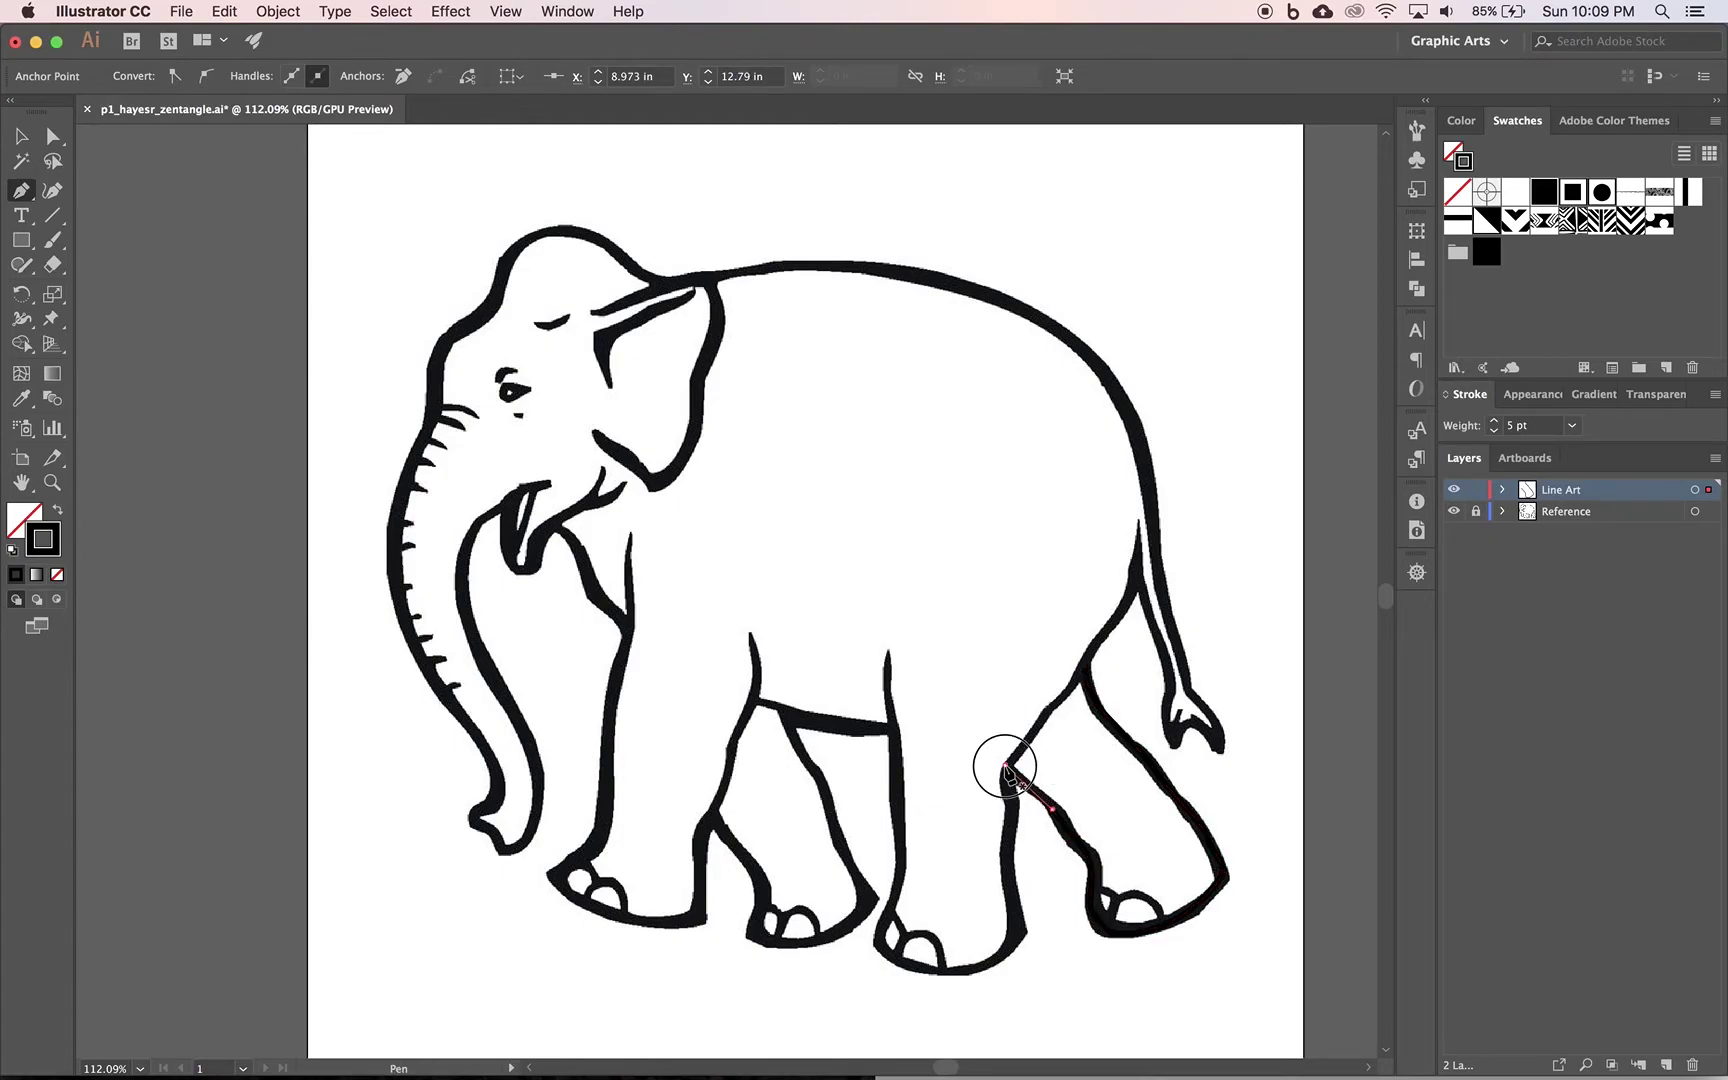
{"action": "left_click", "coordinate": [1085, 667]}
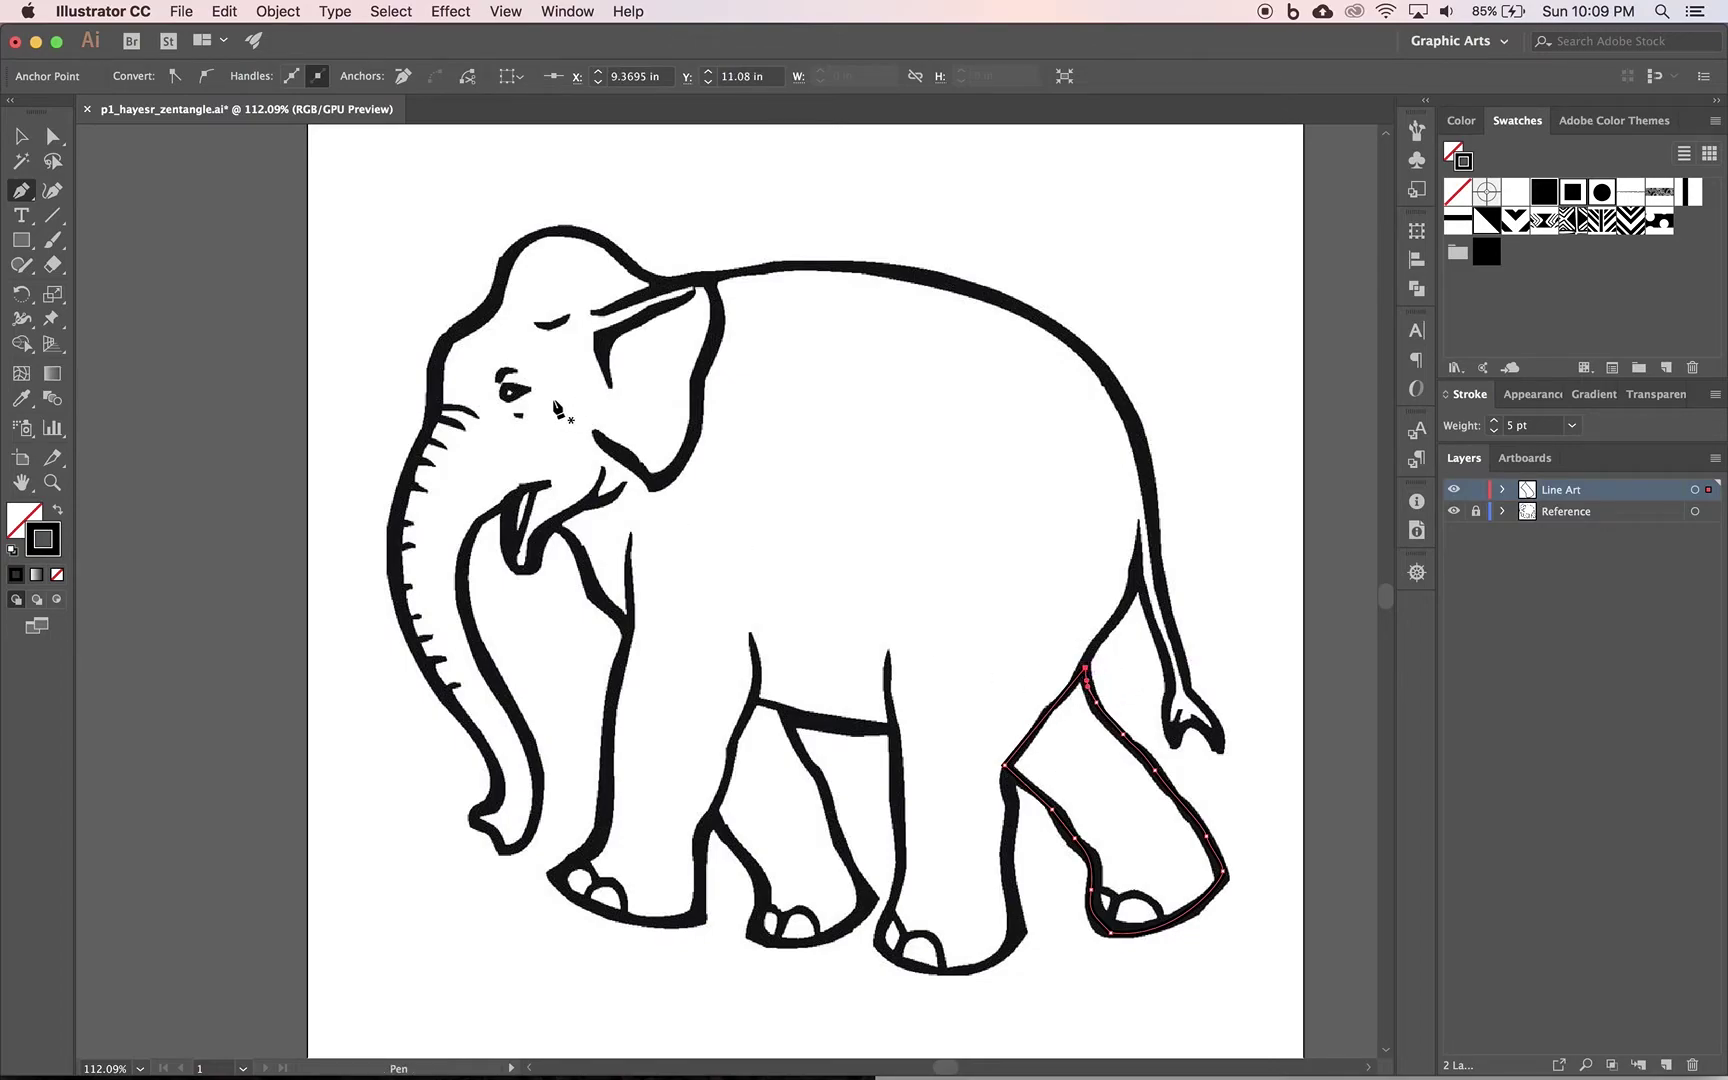
{"action": "left_click", "coordinate": [1454, 514]}
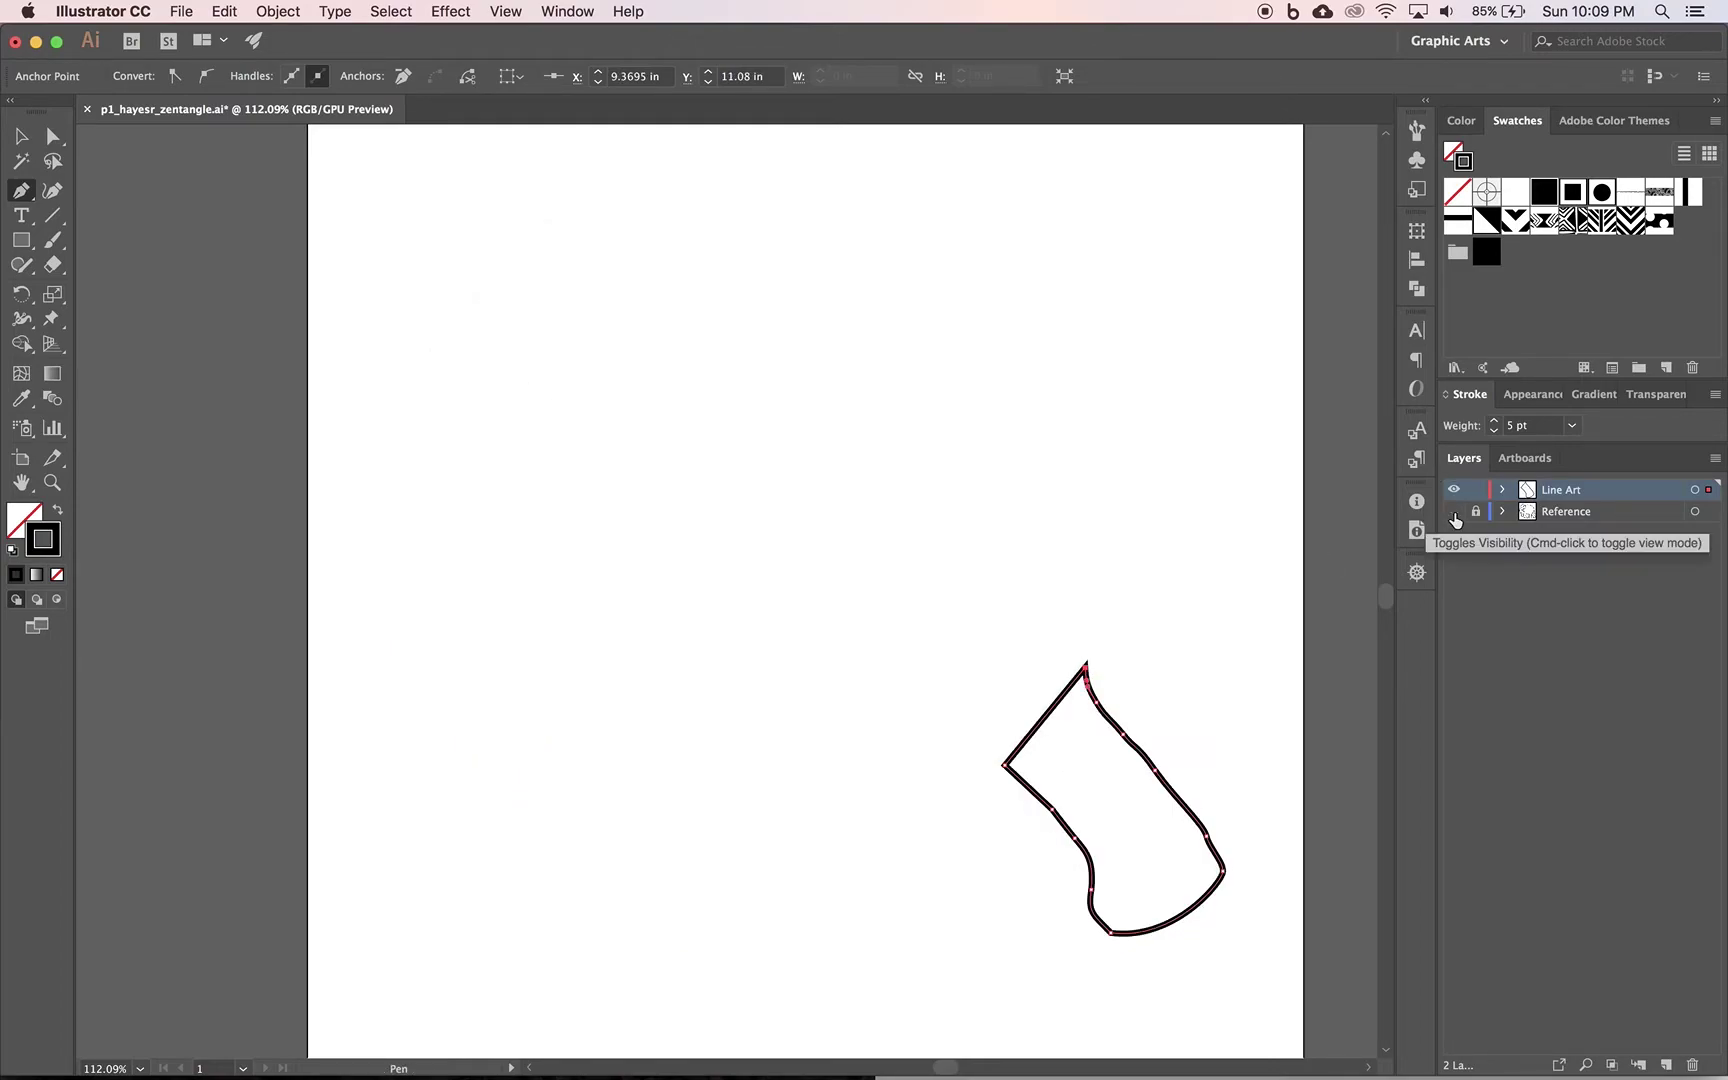
- Show the Reference layer again and give the back-leg path a 10 pt stroke
{"action": "left_click", "coordinate": [1454, 512]}
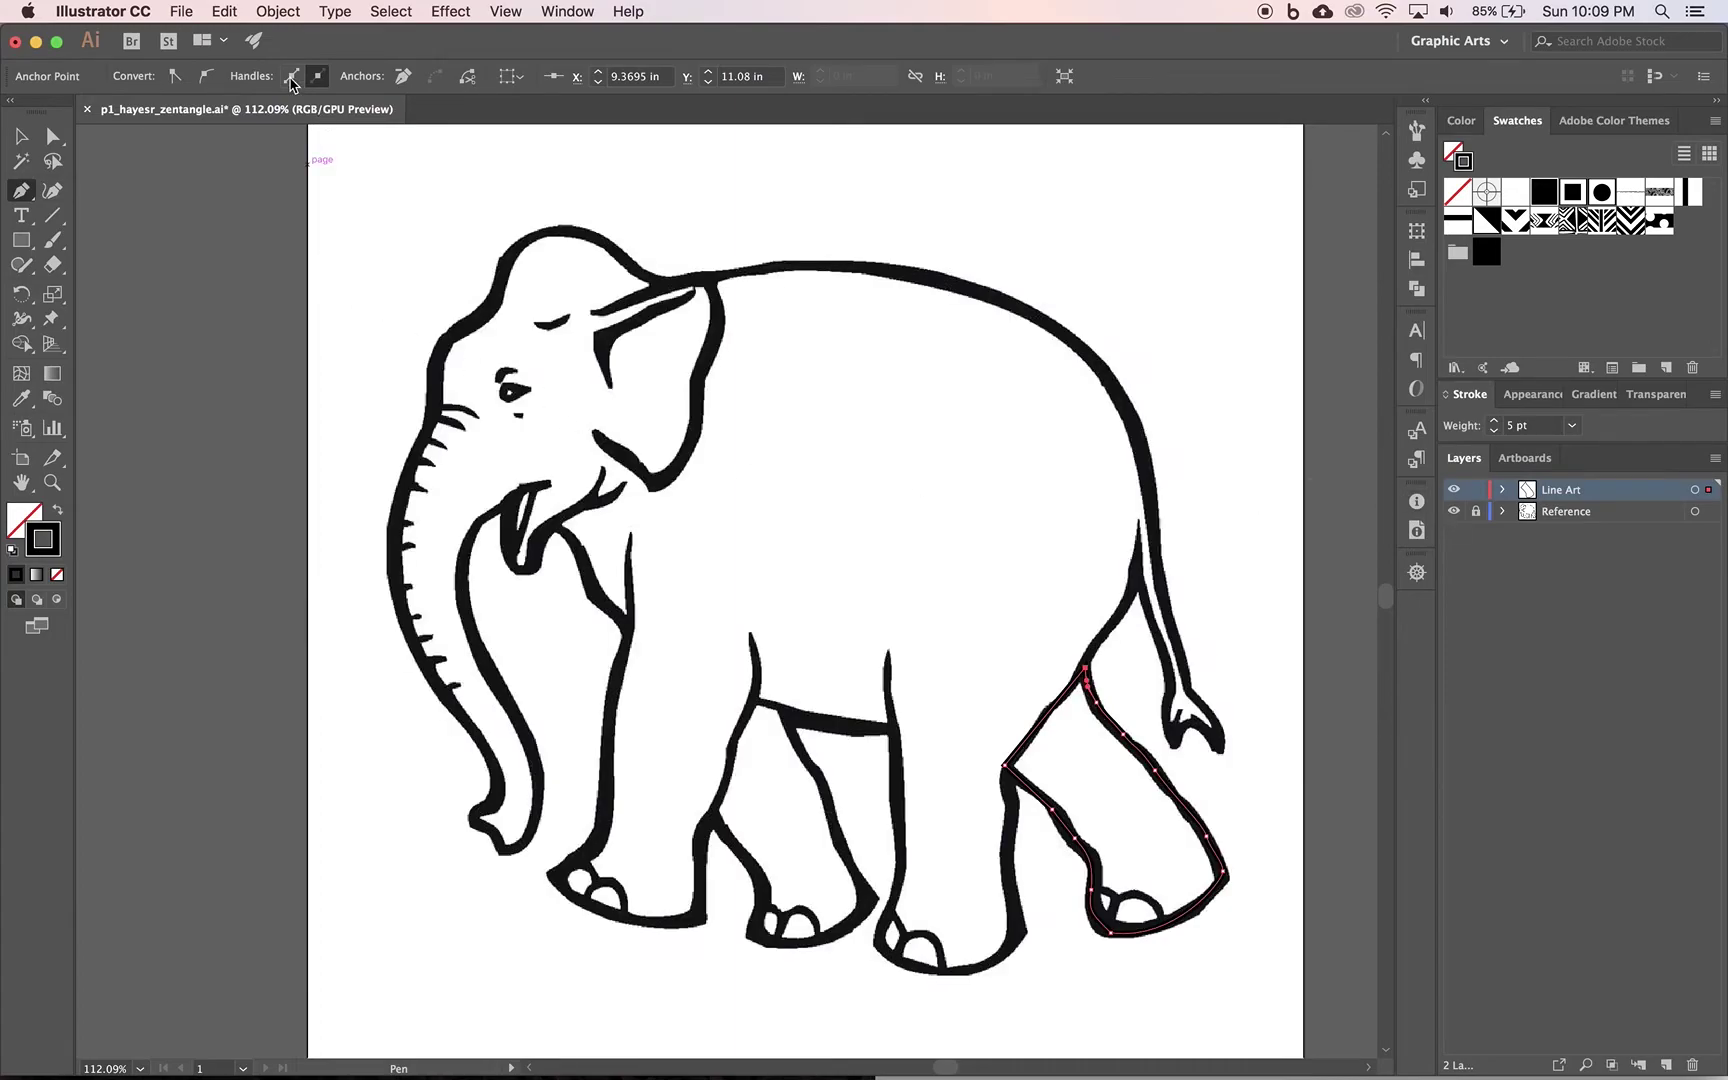
{"action": "left_click", "coordinate": [20, 137]}
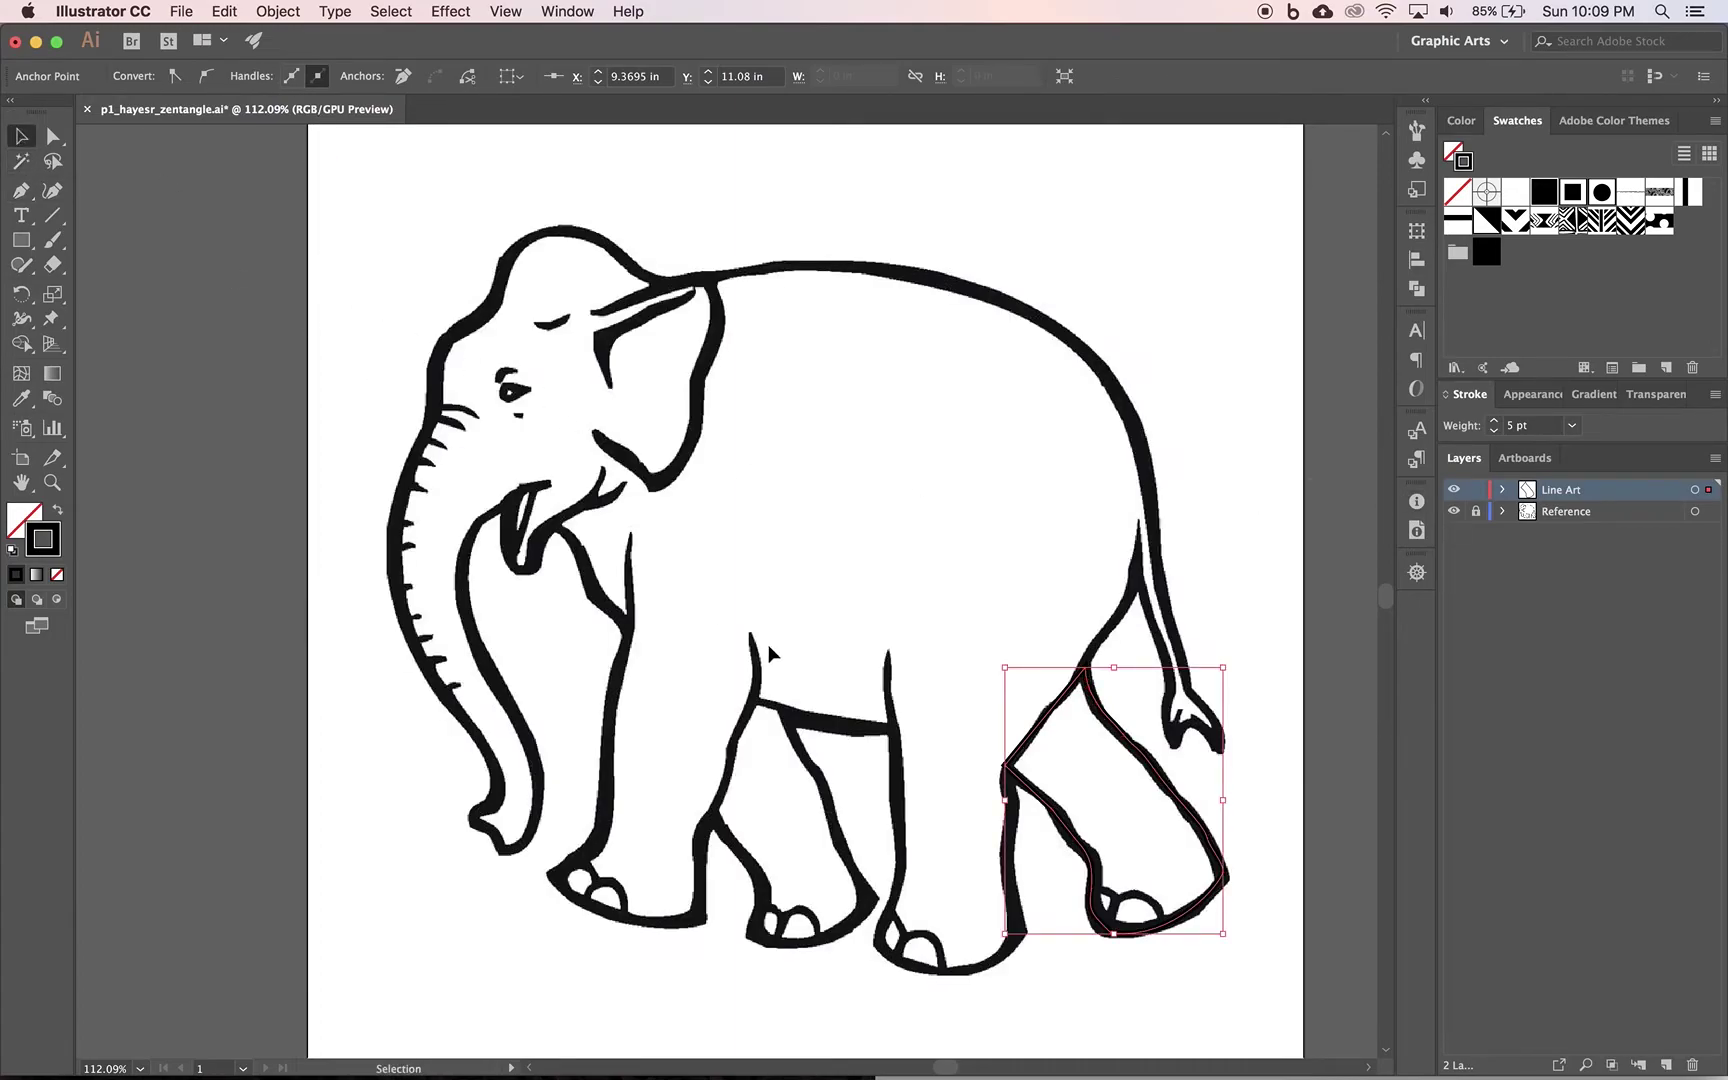
{"action": "left_click", "coordinate": [1220, 760]}
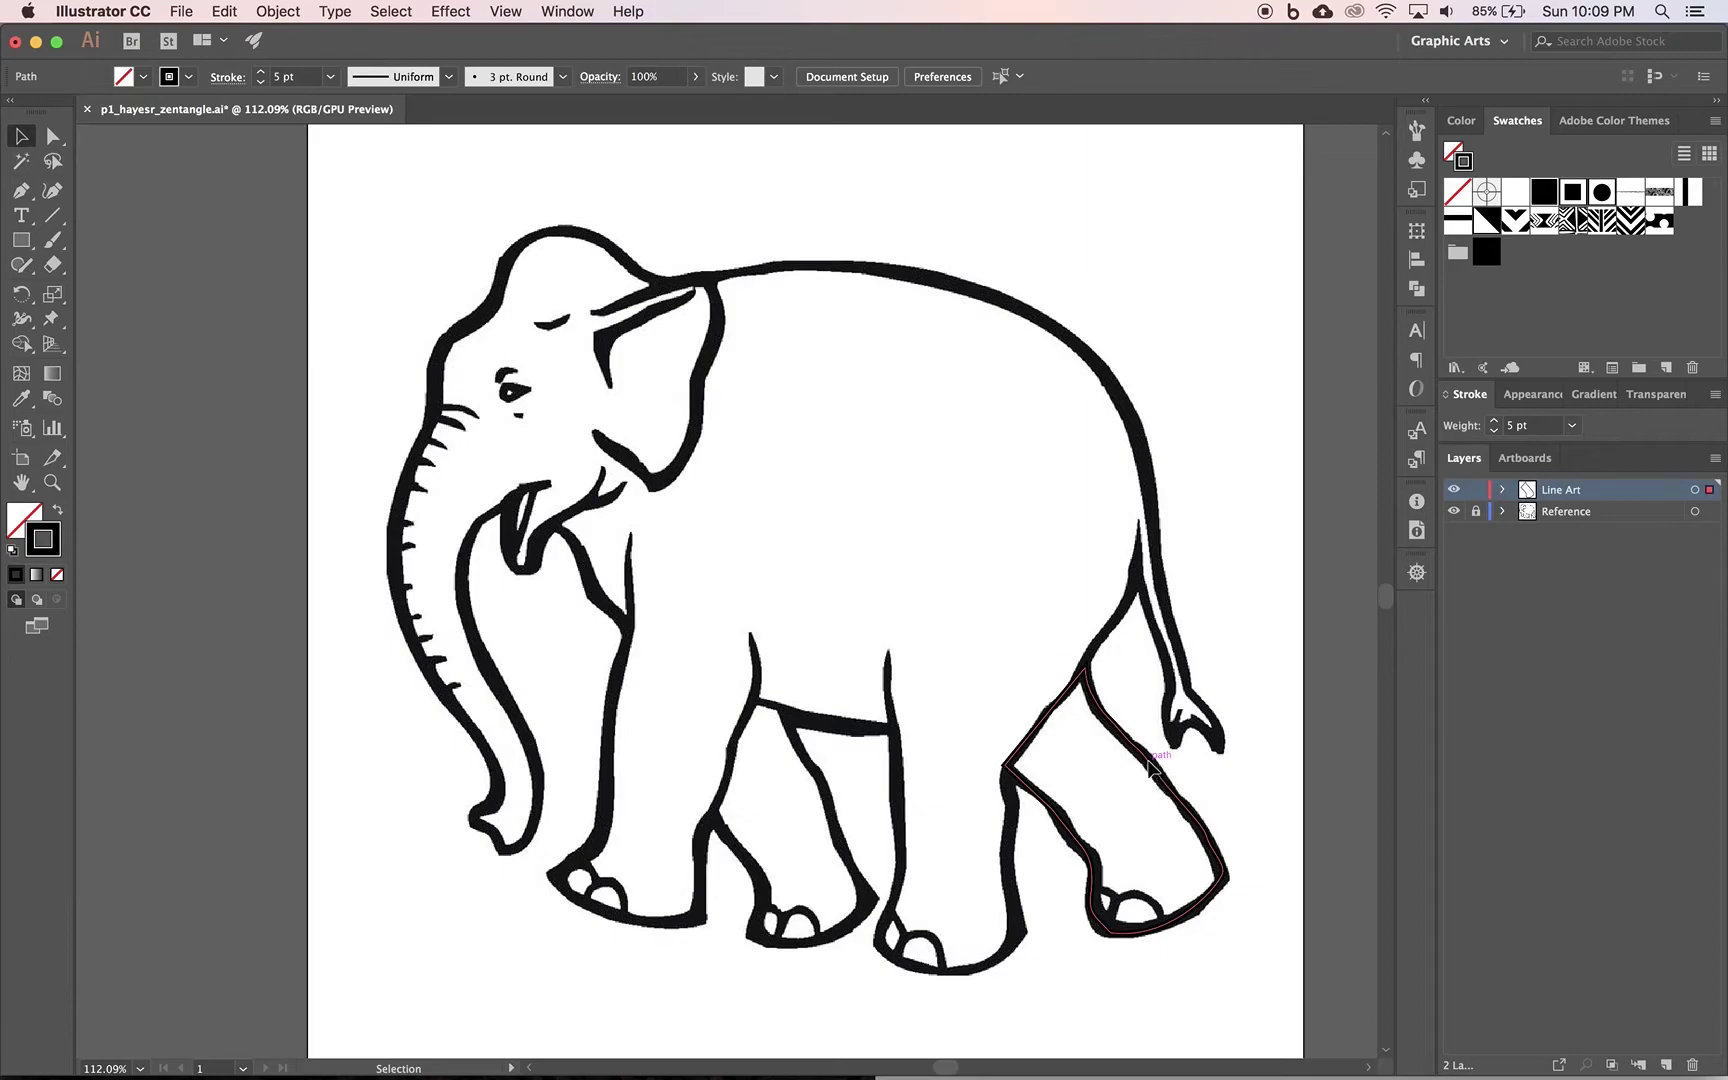
{"action": "left_click", "coordinate": [330, 76]}
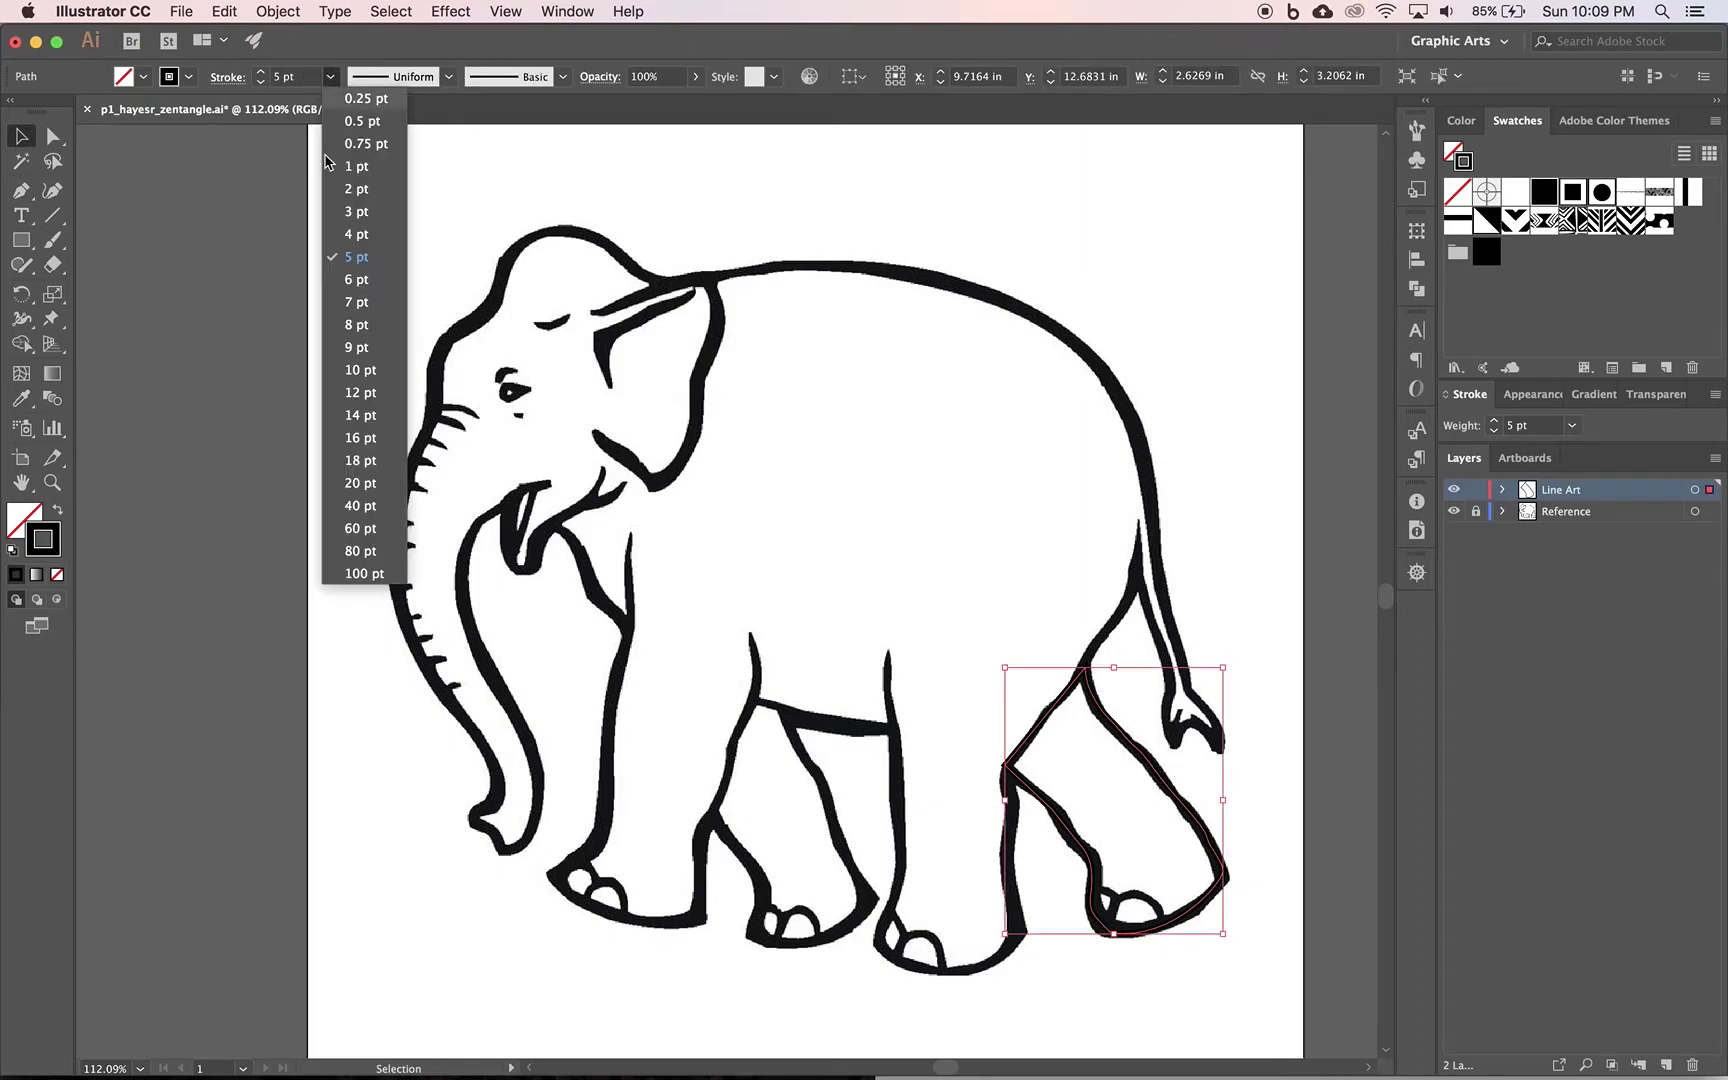
{"action": "left_click", "coordinate": [361, 376]}
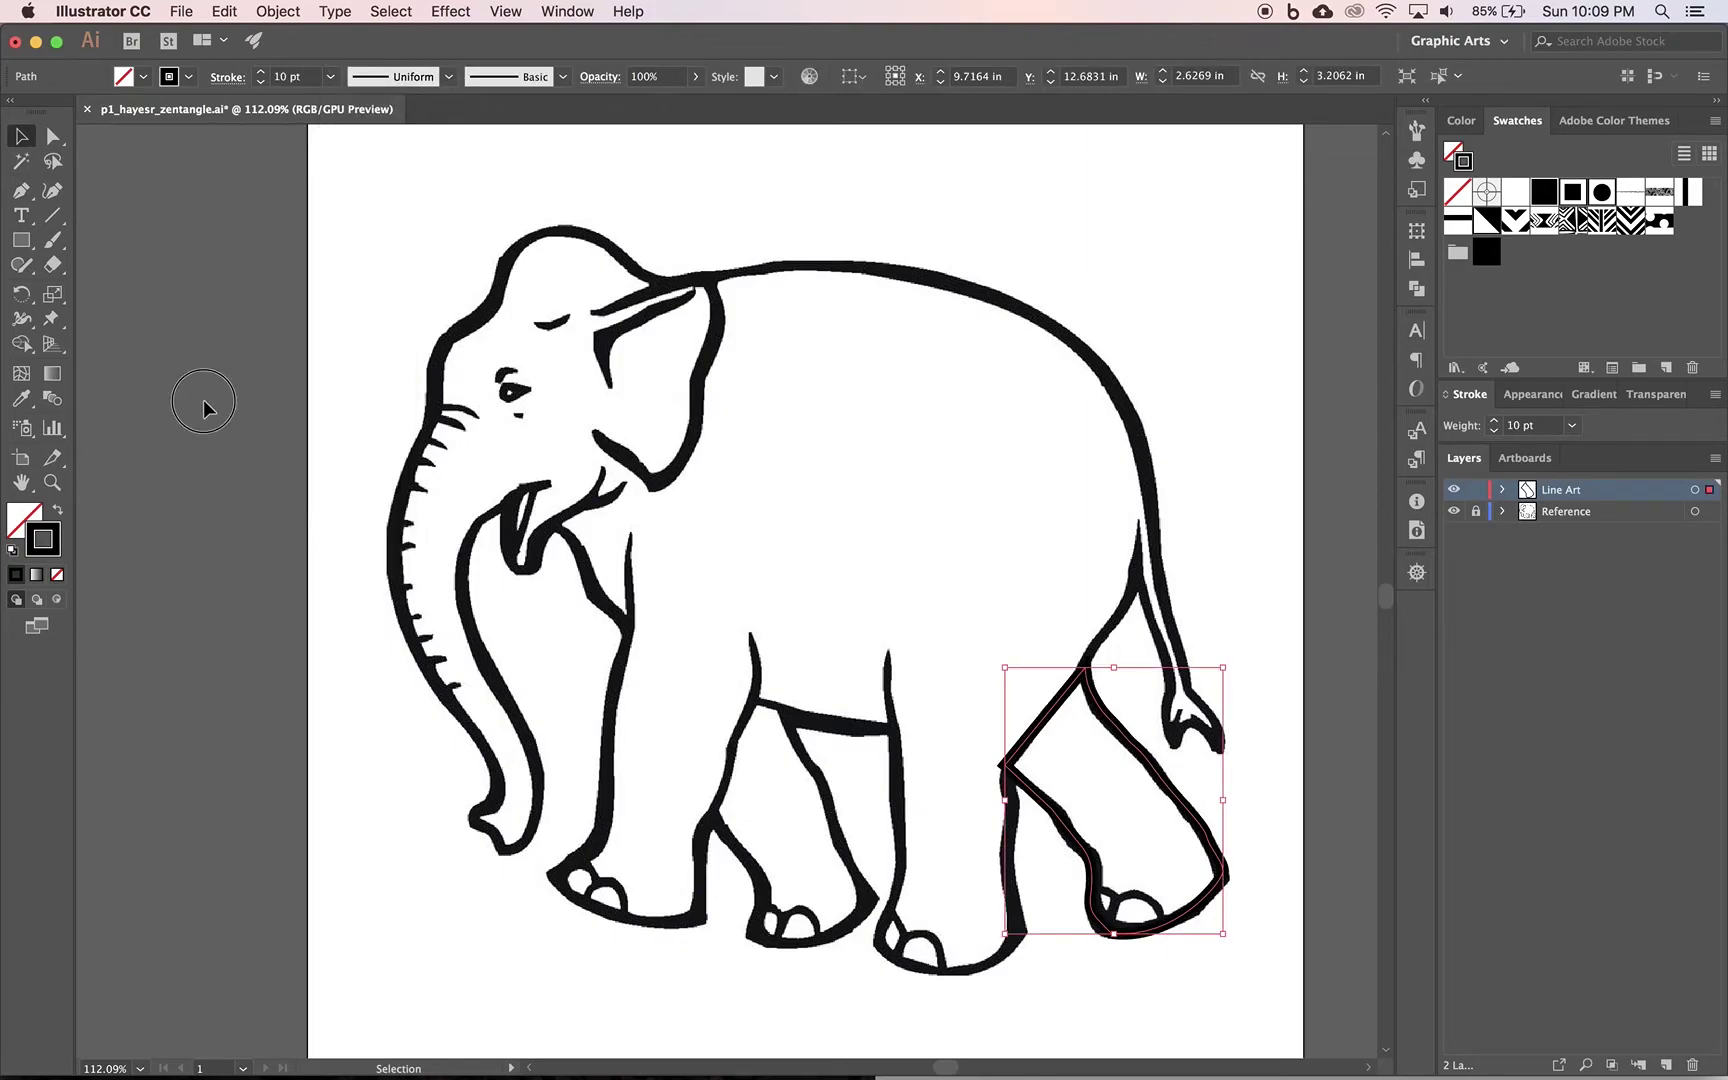
{"action": "left_click", "coordinate": [866, 580]}
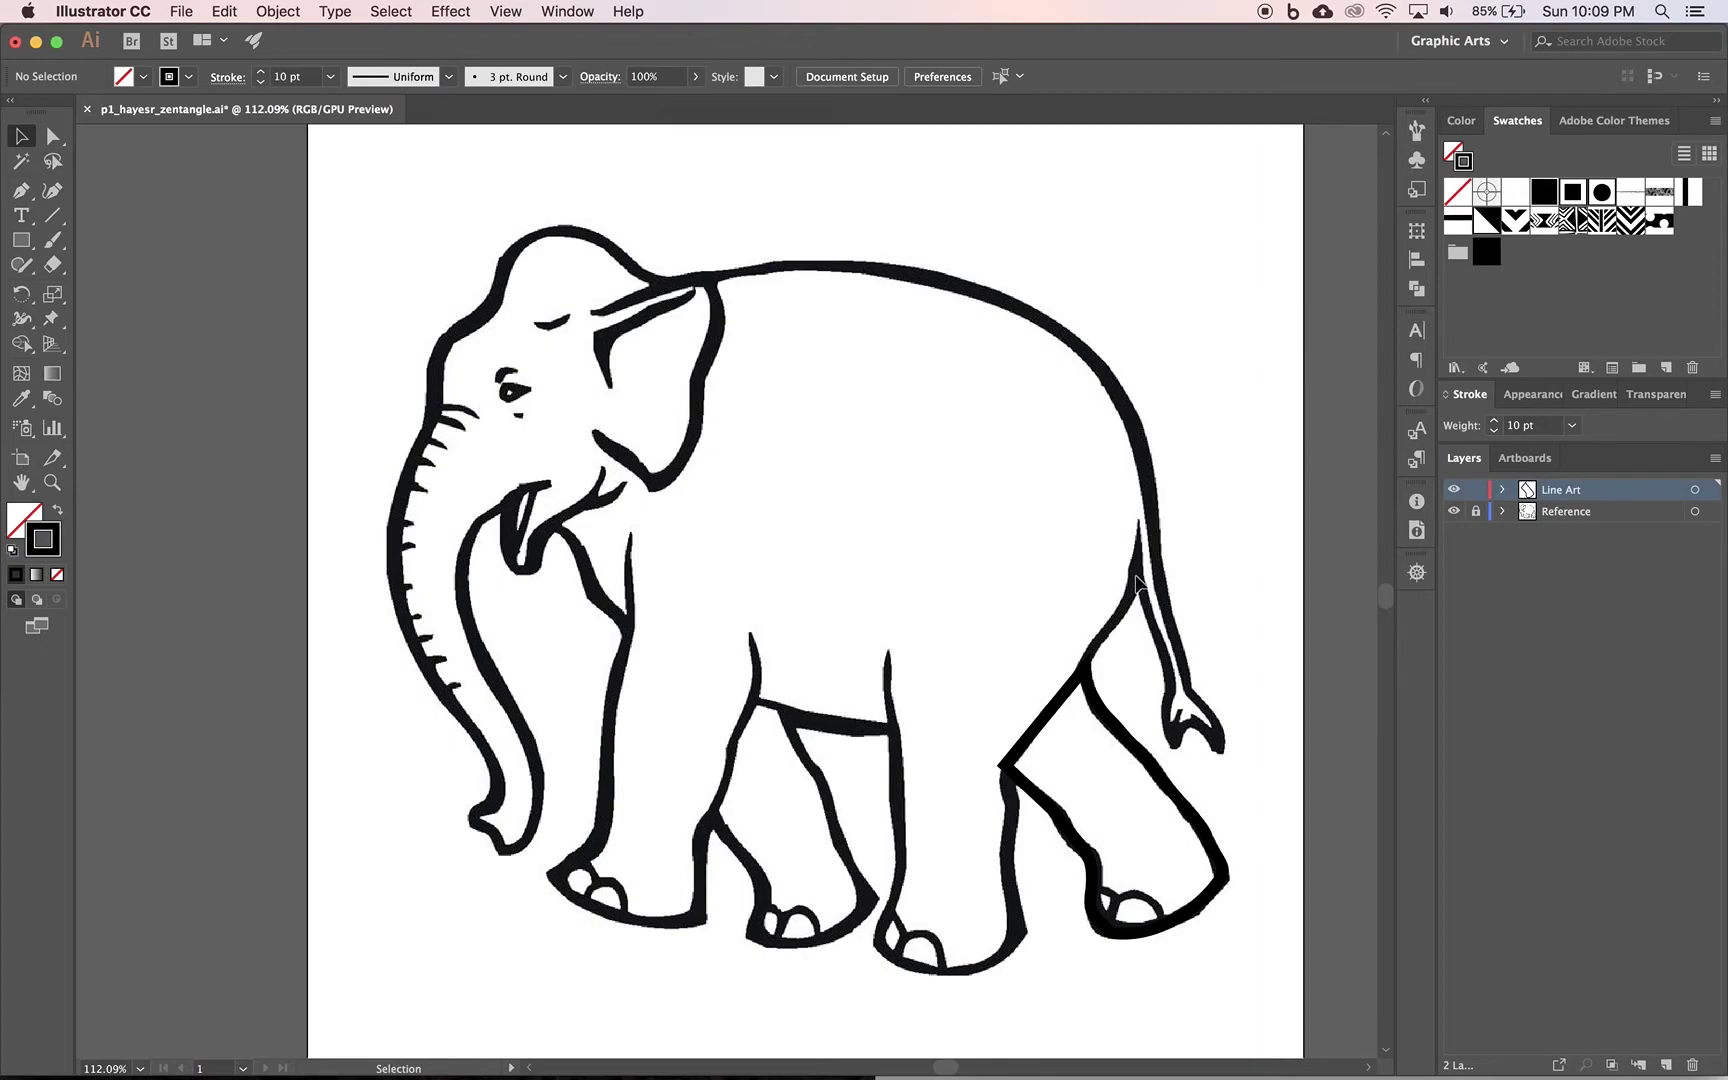
- Reselect the leg path and toggle the Reference layer's visibility to compare
{"action": "left_click", "coordinate": [1172, 785]}
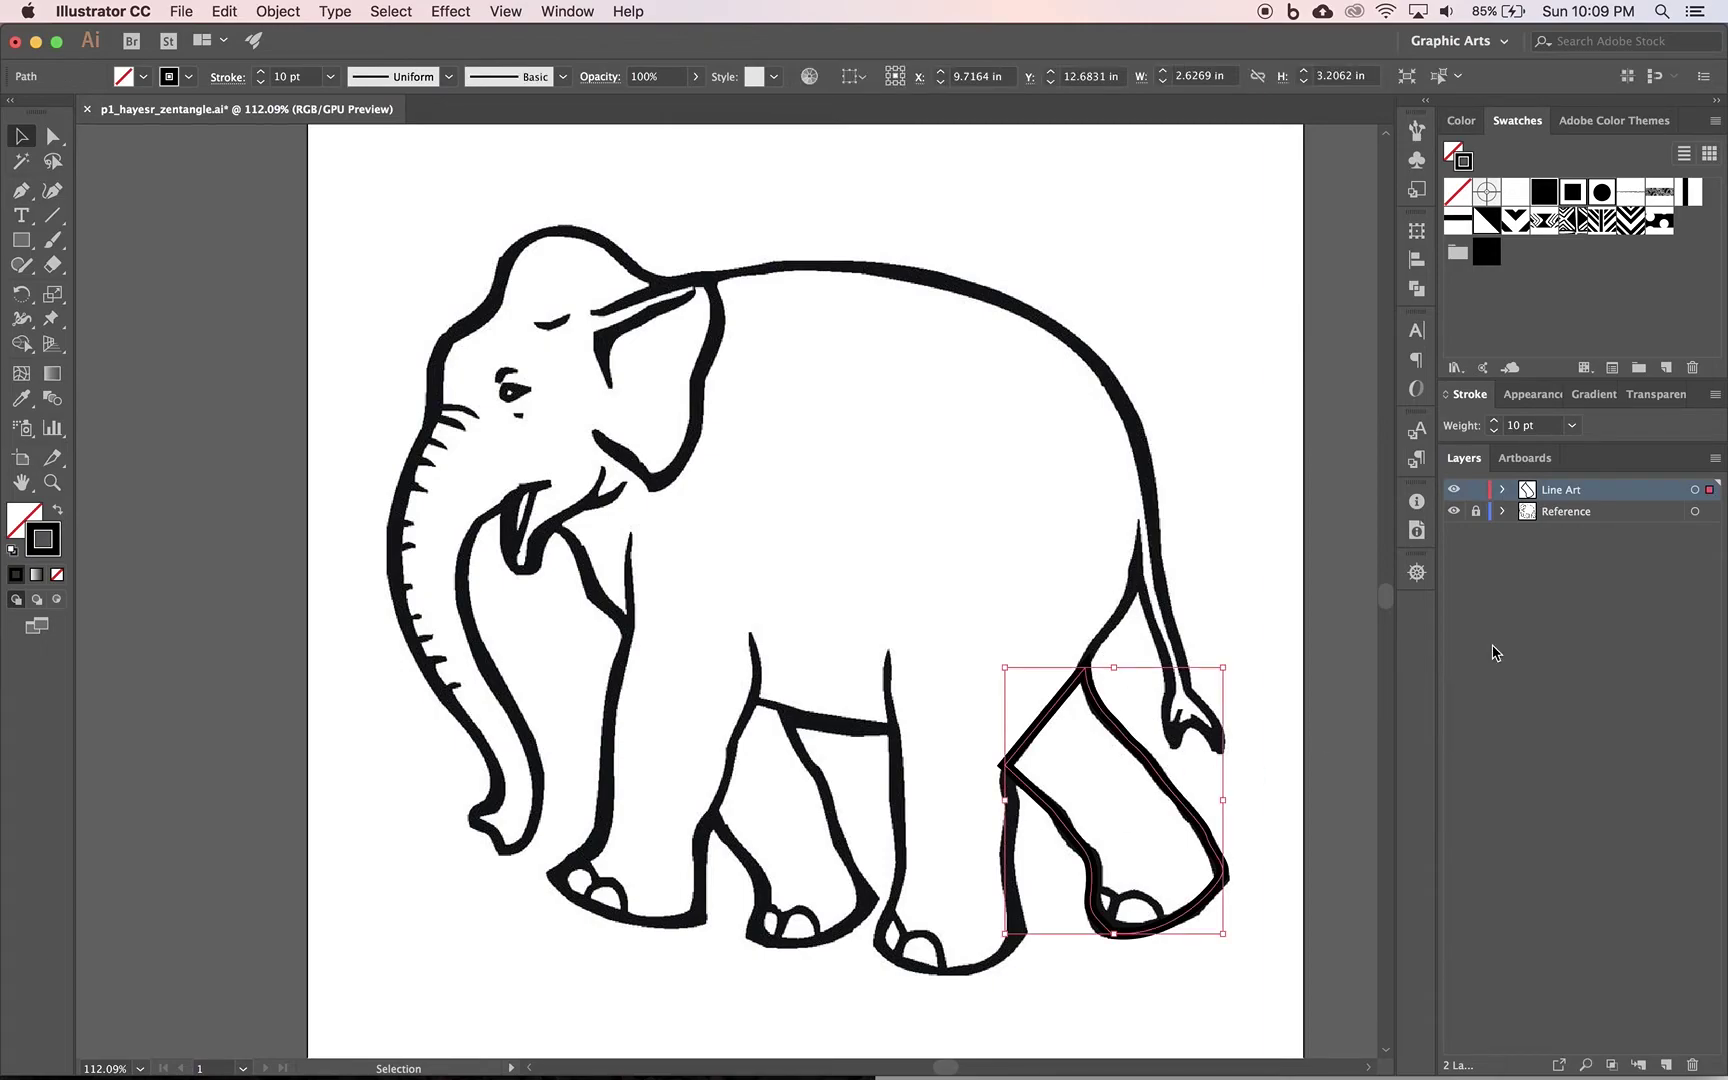
{"action": "left_click", "coordinate": [1454, 512]}
{"action": "left_click", "coordinate": [1454, 512]}
{"action": "left_click", "coordinate": [1454, 512]}
{"action": "left_click", "coordinate": [1454, 512]}
- Fill the back leg with the chevron pattern swatch and remove its stroke
{"action": "left_click", "coordinate": [59, 511]}
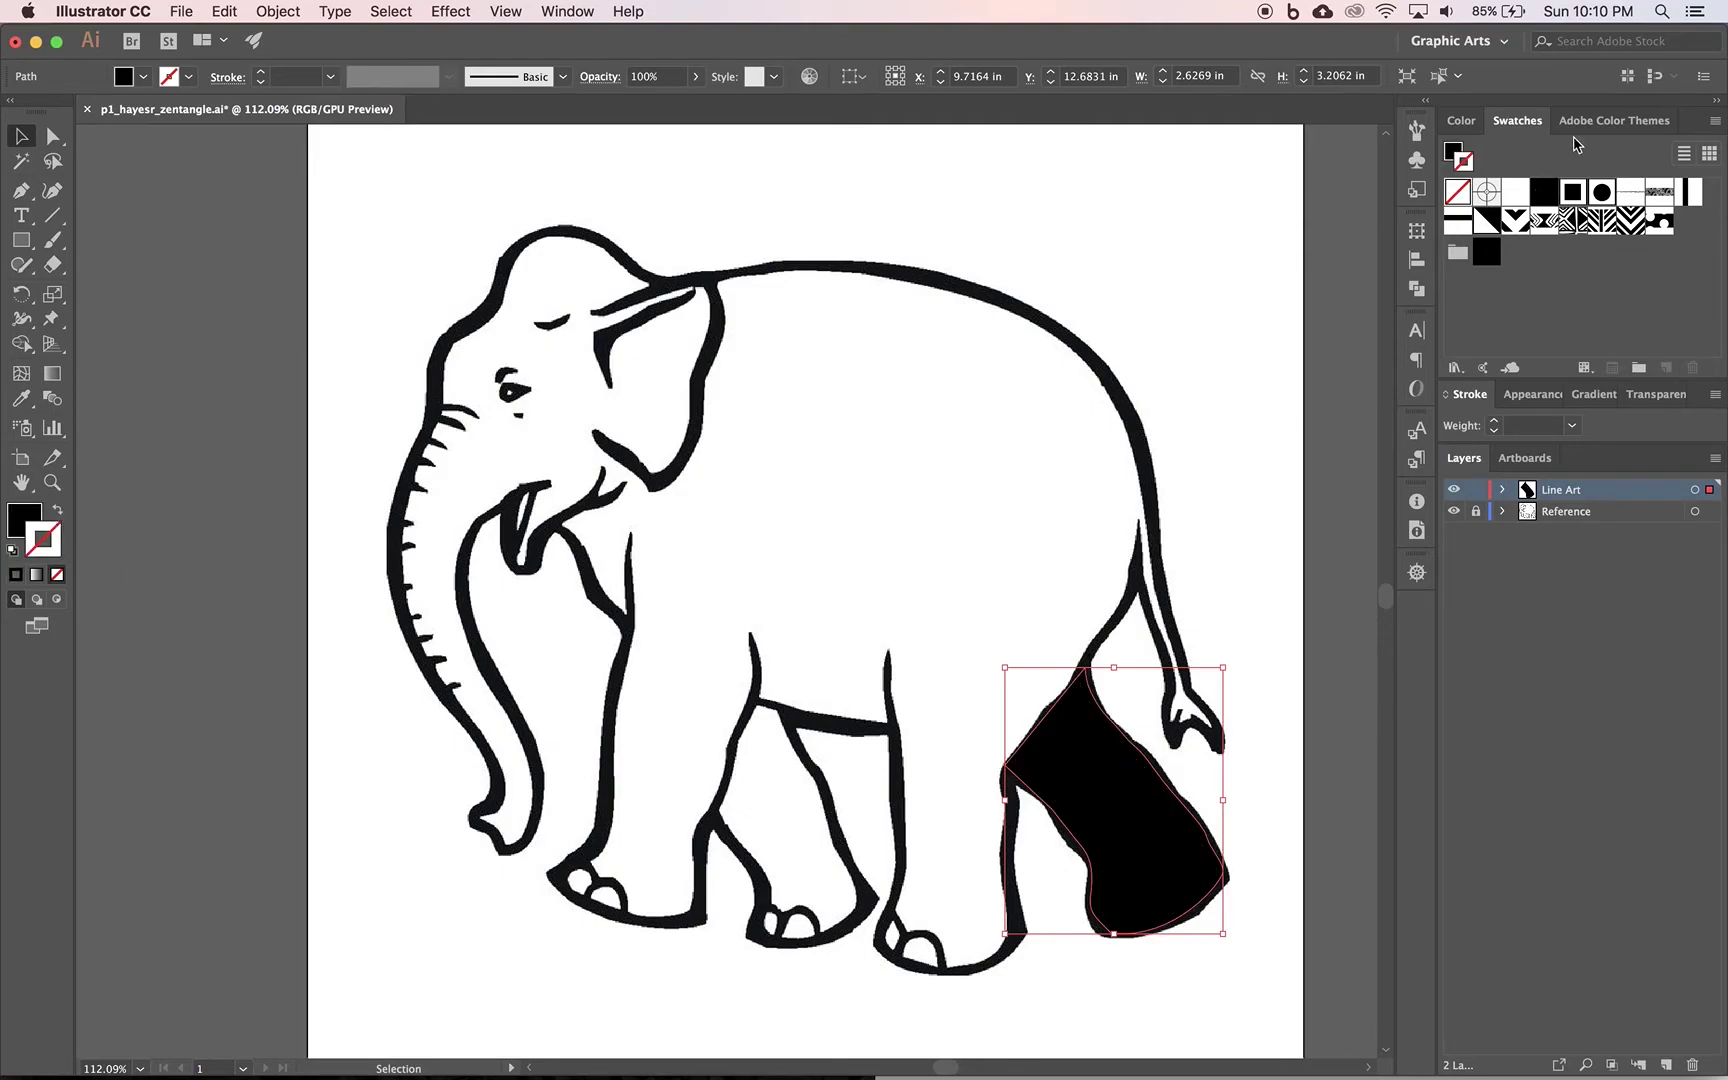
{"action": "left_click", "coordinate": [1545, 220]}
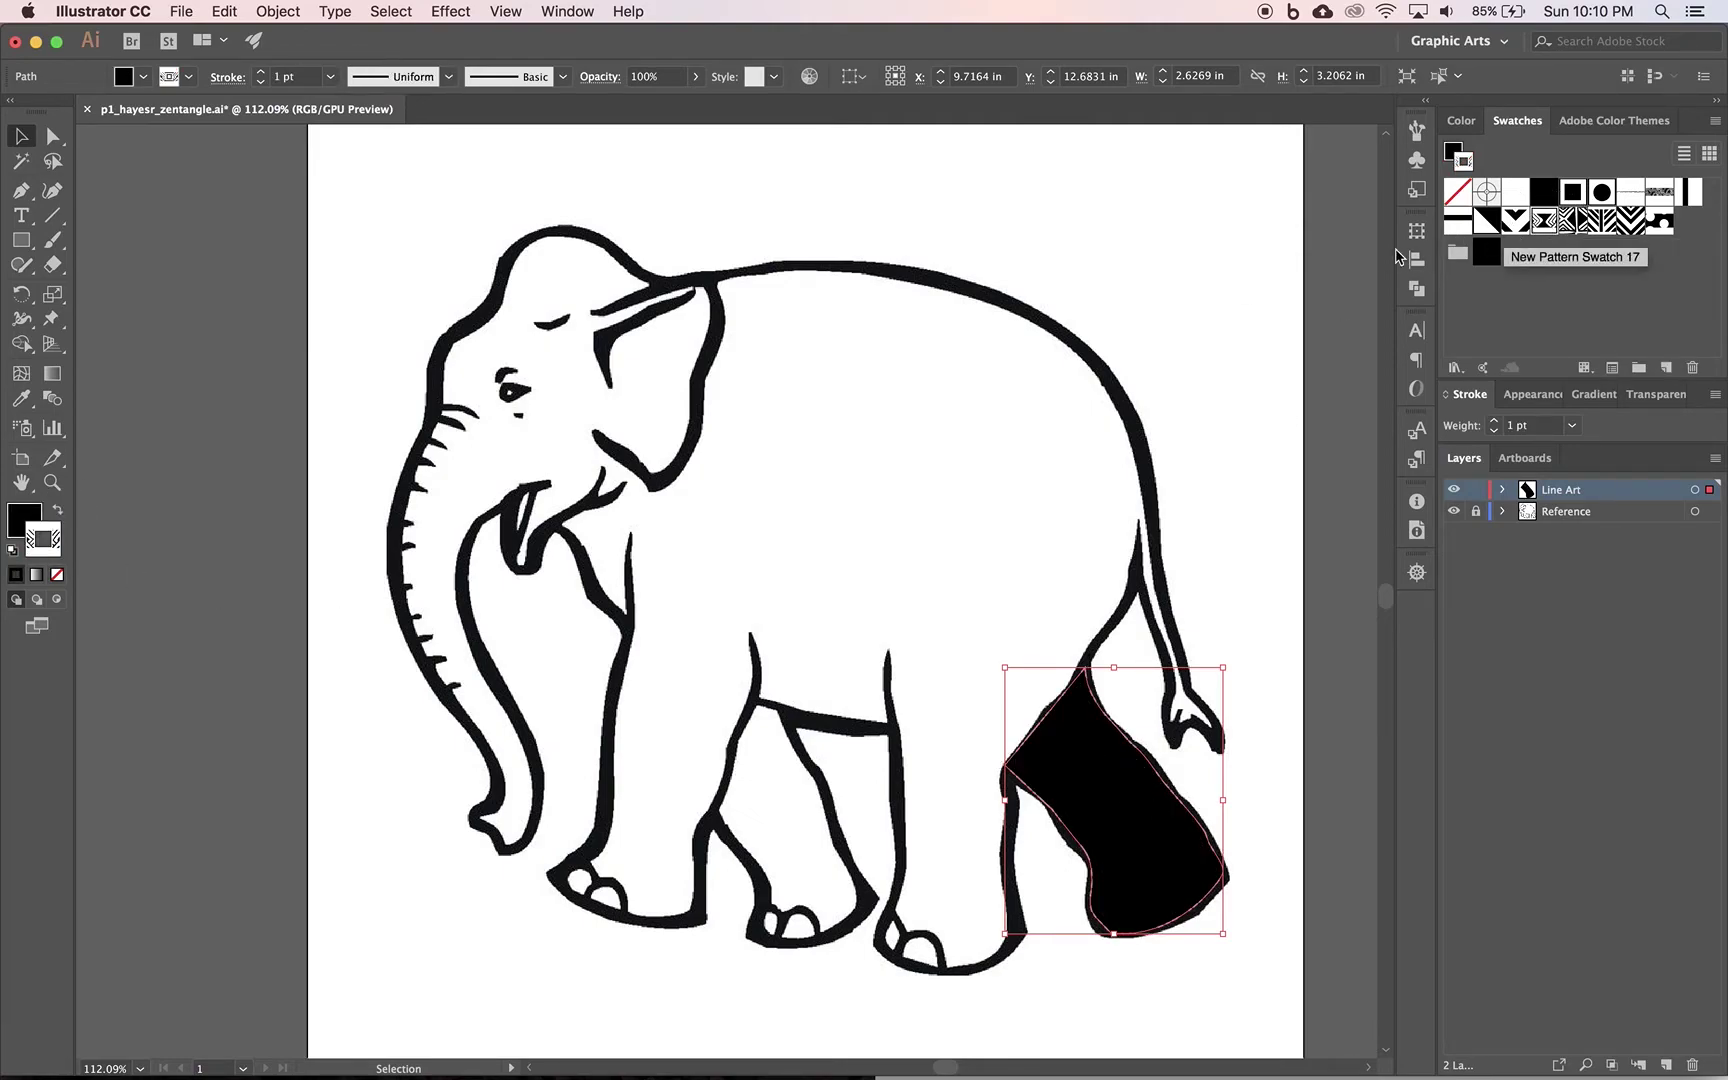
{"action": "left_click", "coordinate": [57, 577]}
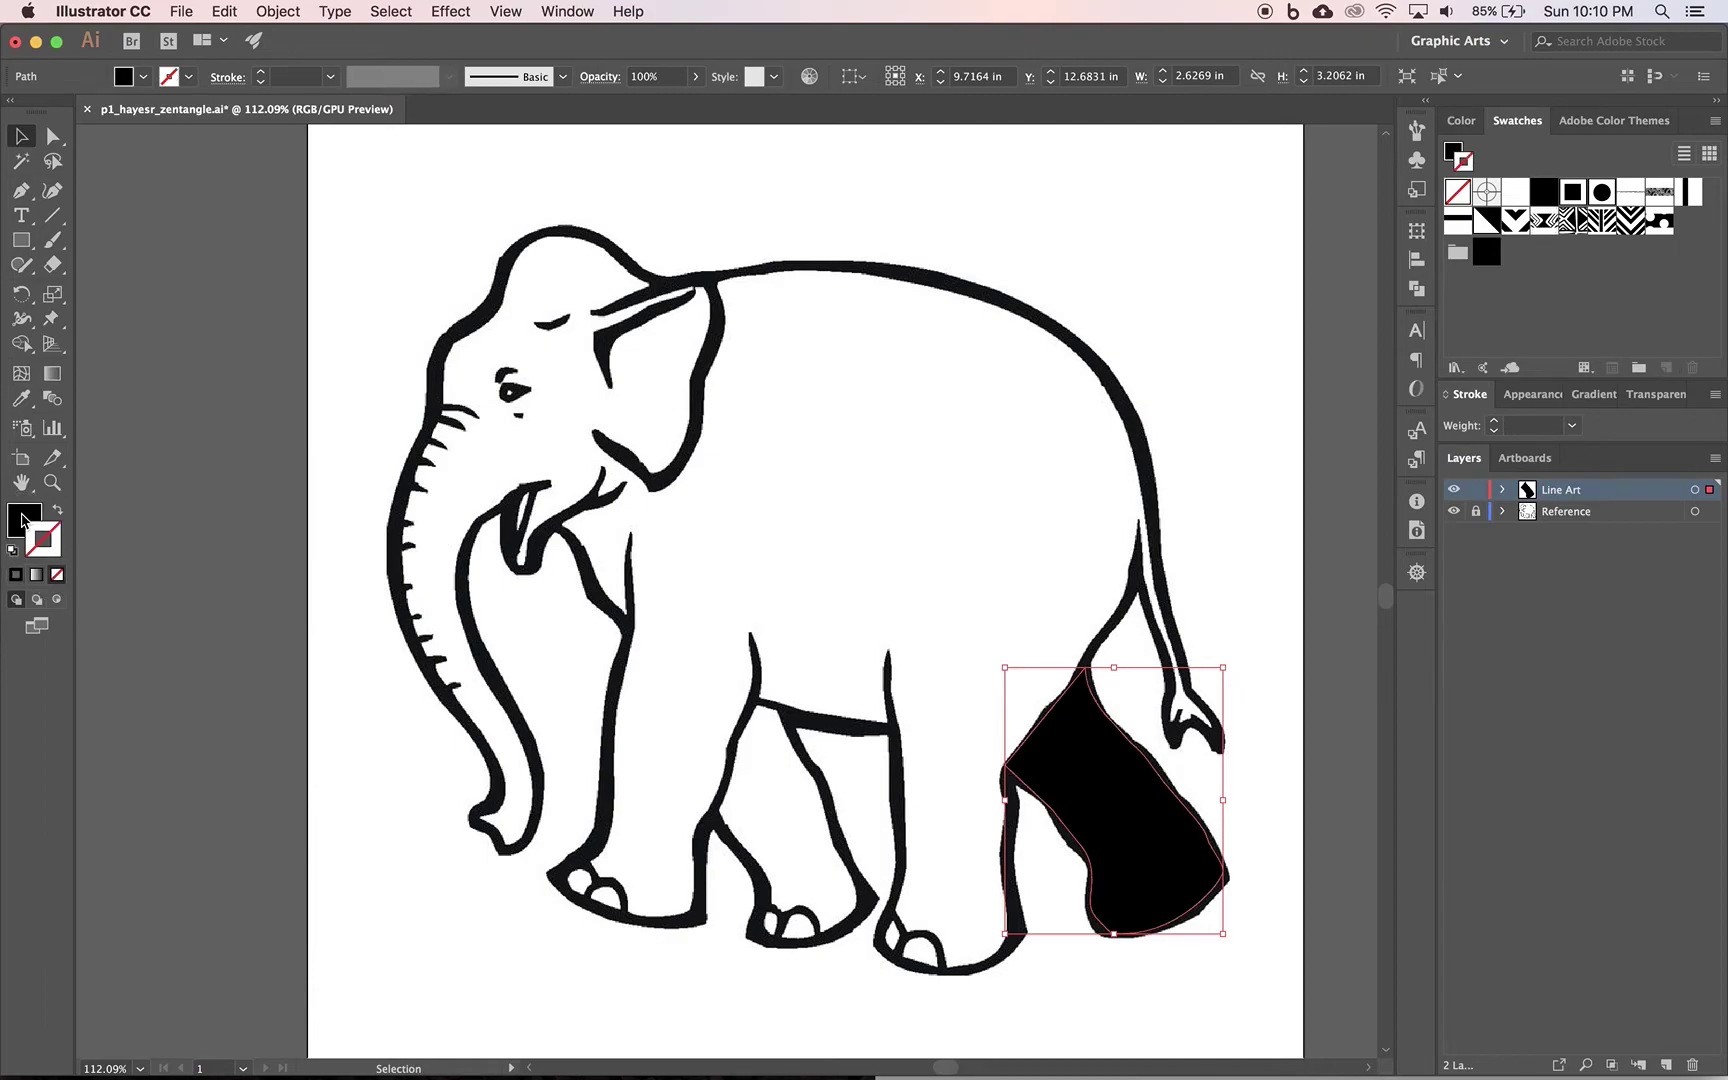
{"action": "left_click", "coordinate": [22, 519]}
{"action": "left_click", "coordinate": [1522, 120]}
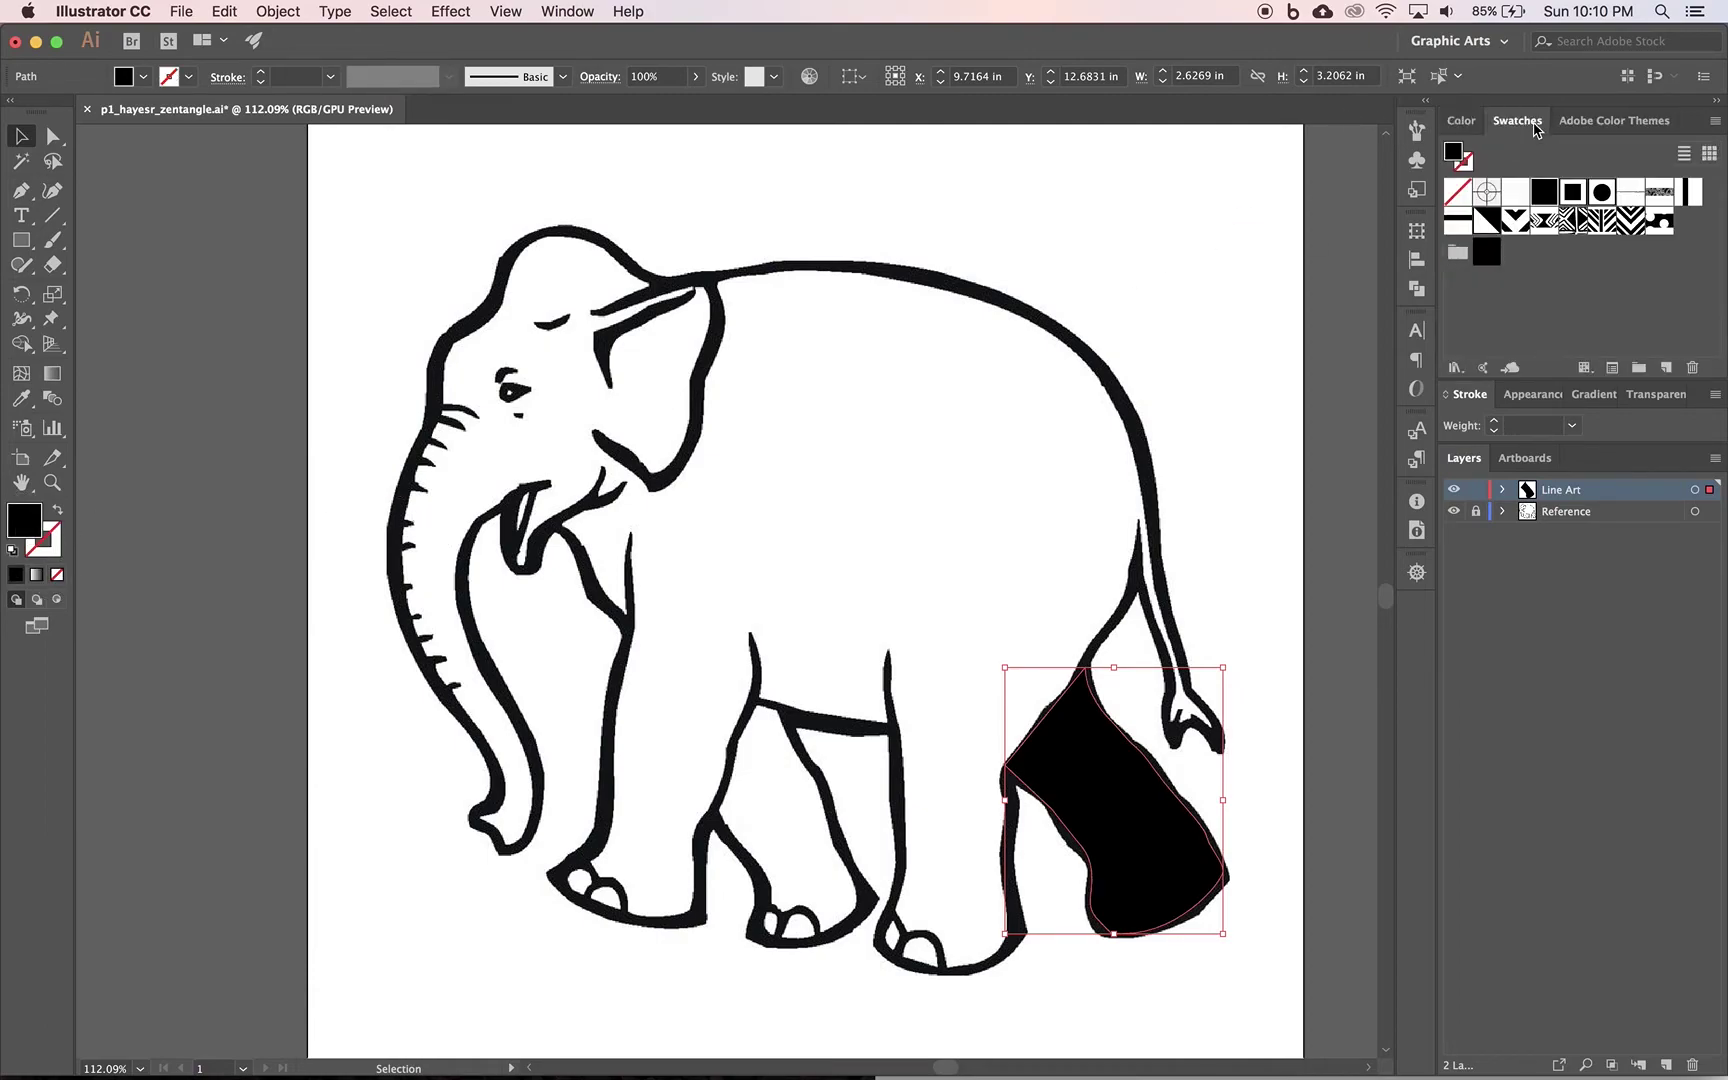
{"action": "left_click", "coordinate": [1599, 221]}
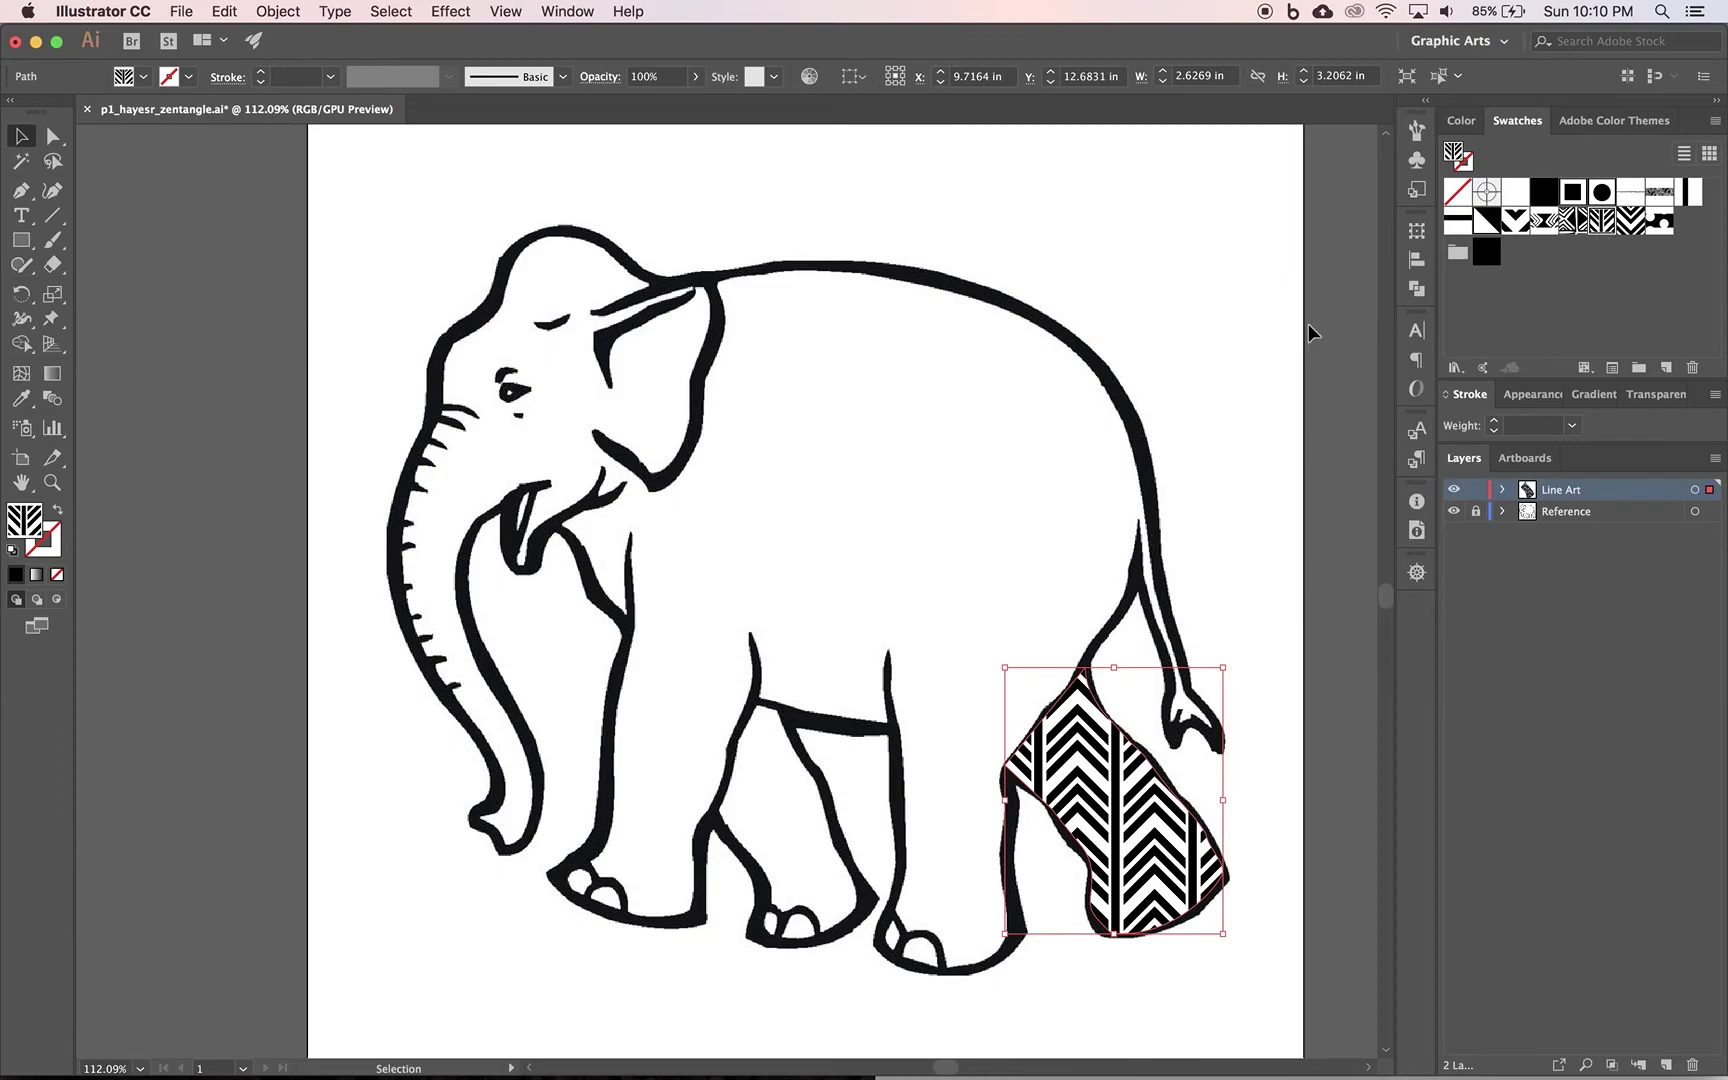
{"action": "left_click", "coordinate": [1265, 345]}
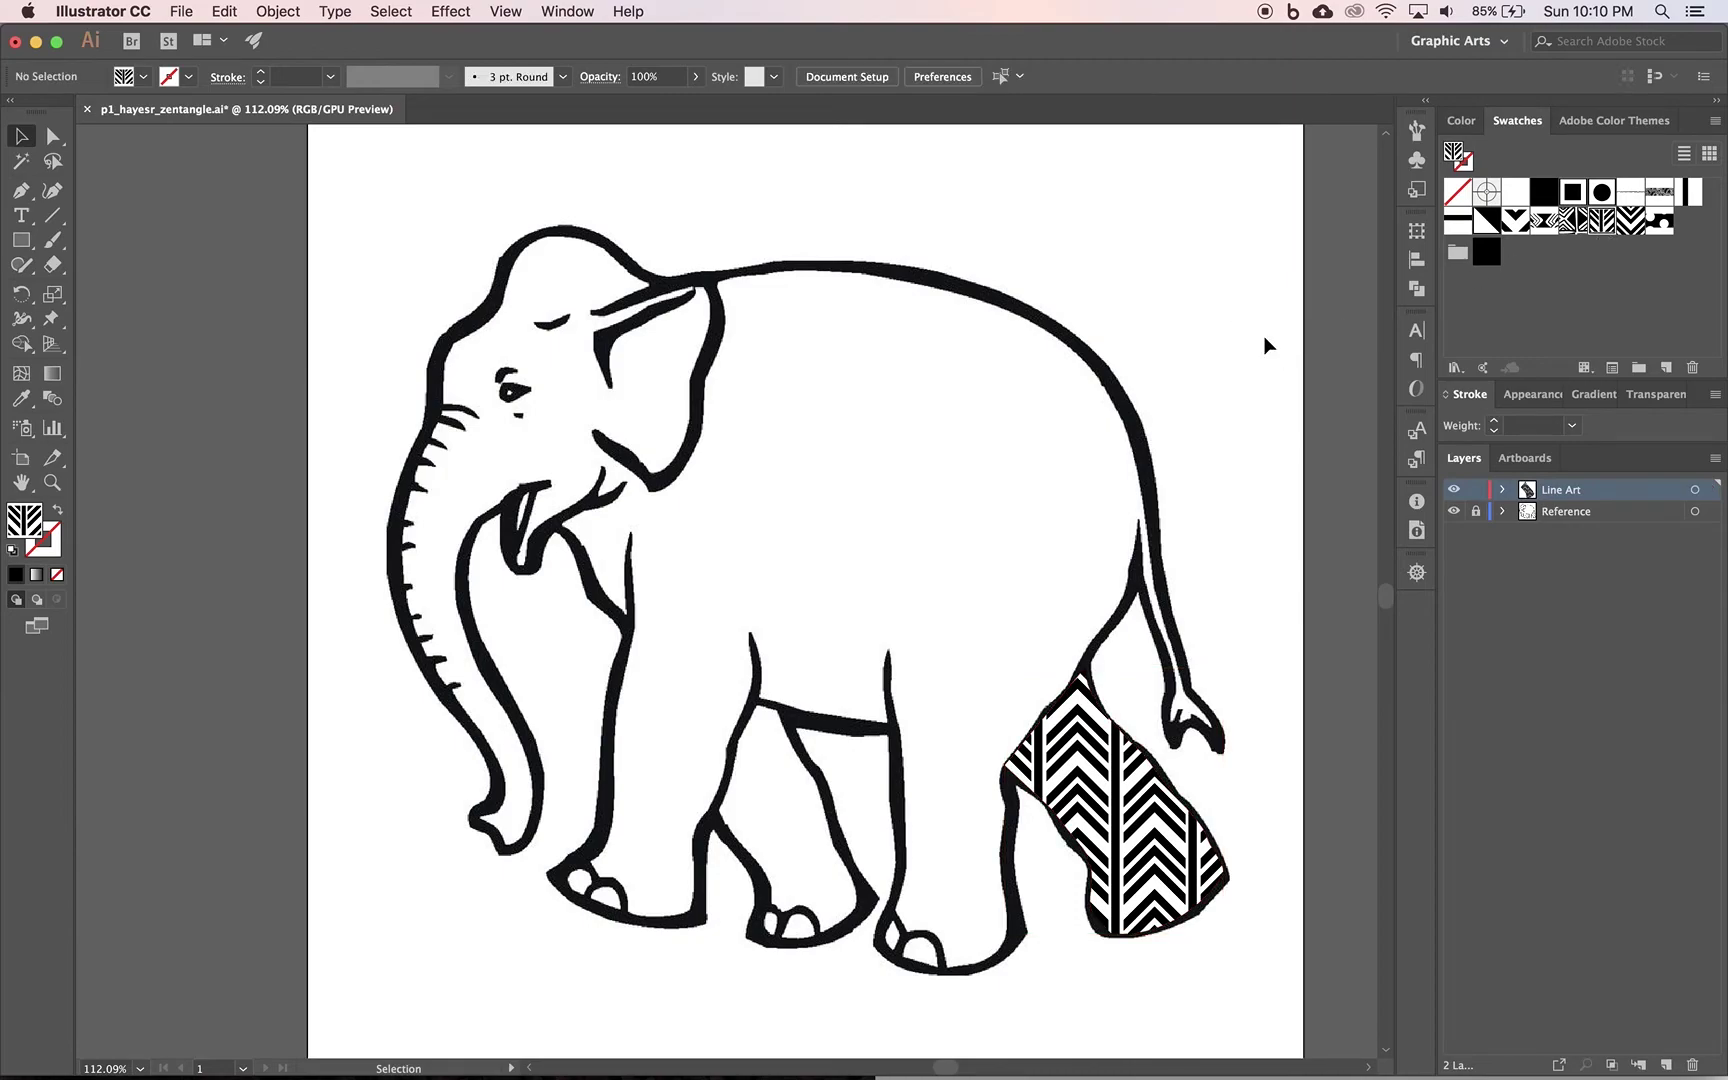
{"action": "left_click", "coordinate": [1110, 775]}
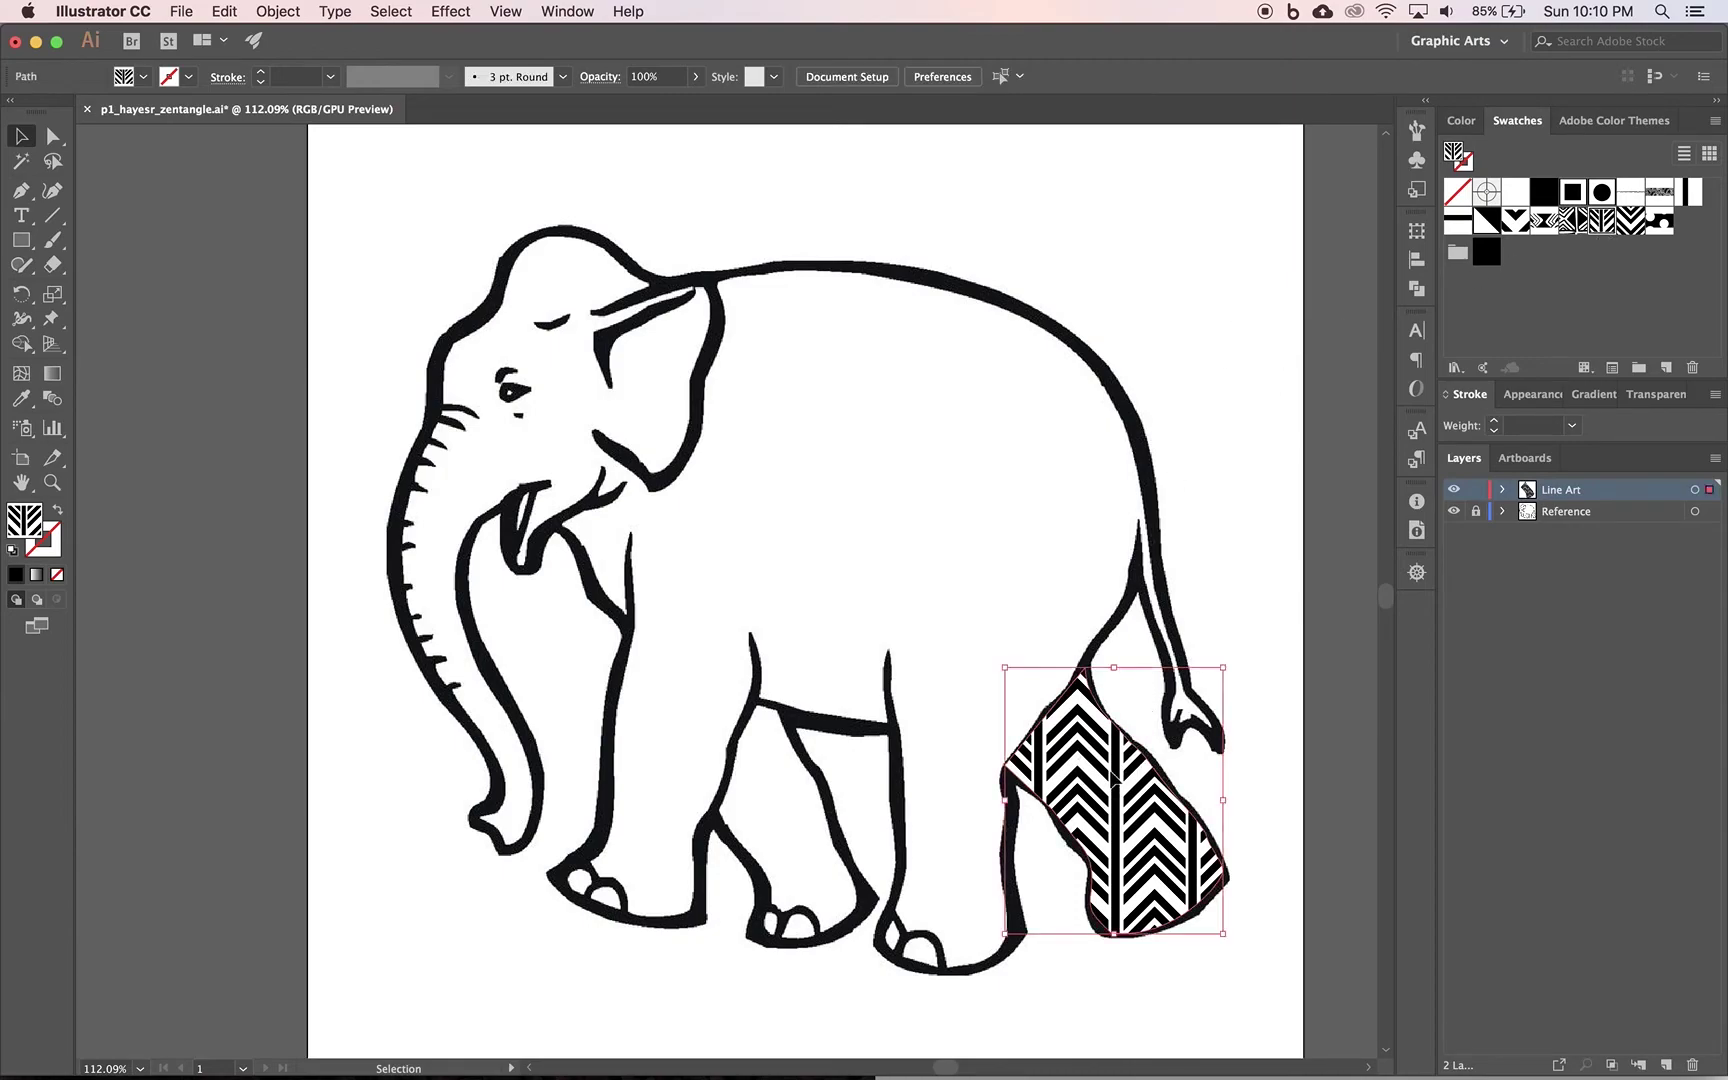
- Give the patterned leg a 10 pt black outline
{"action": "left_click", "coordinate": [57, 543]}
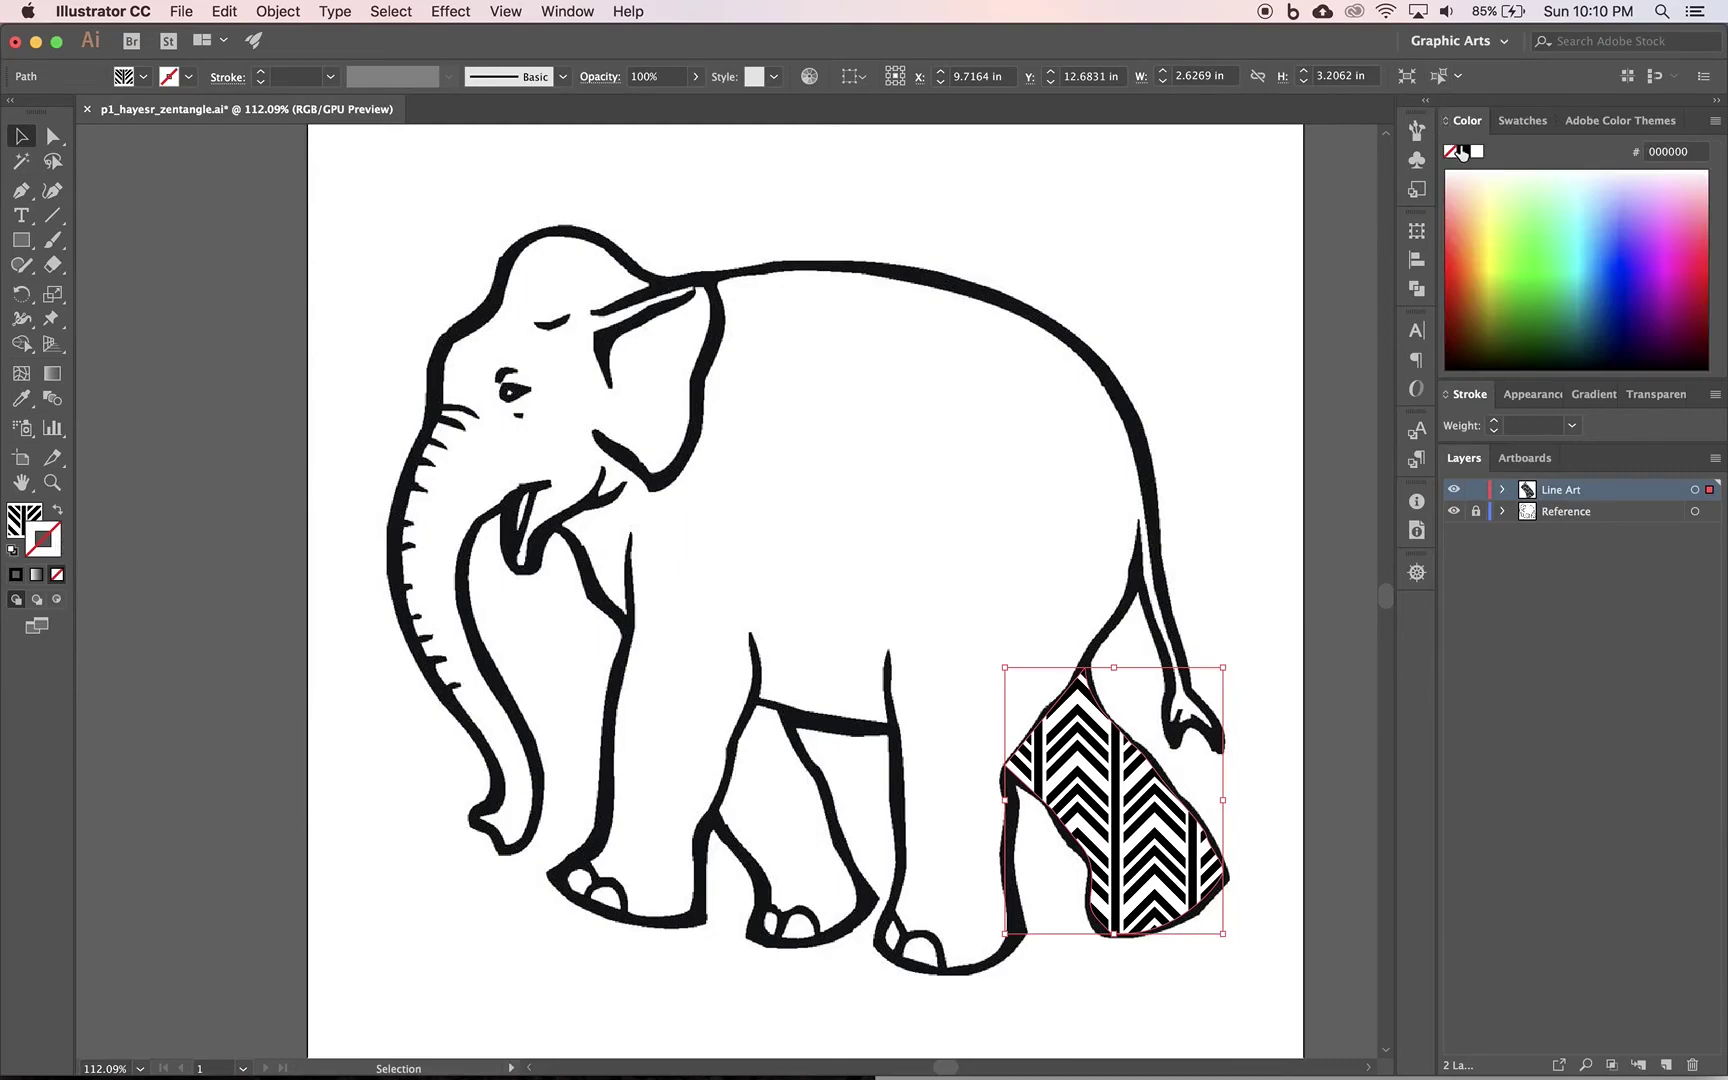
{"action": "left_click", "coordinate": [1462, 151]}
{"action": "left_click", "coordinate": [330, 76]}
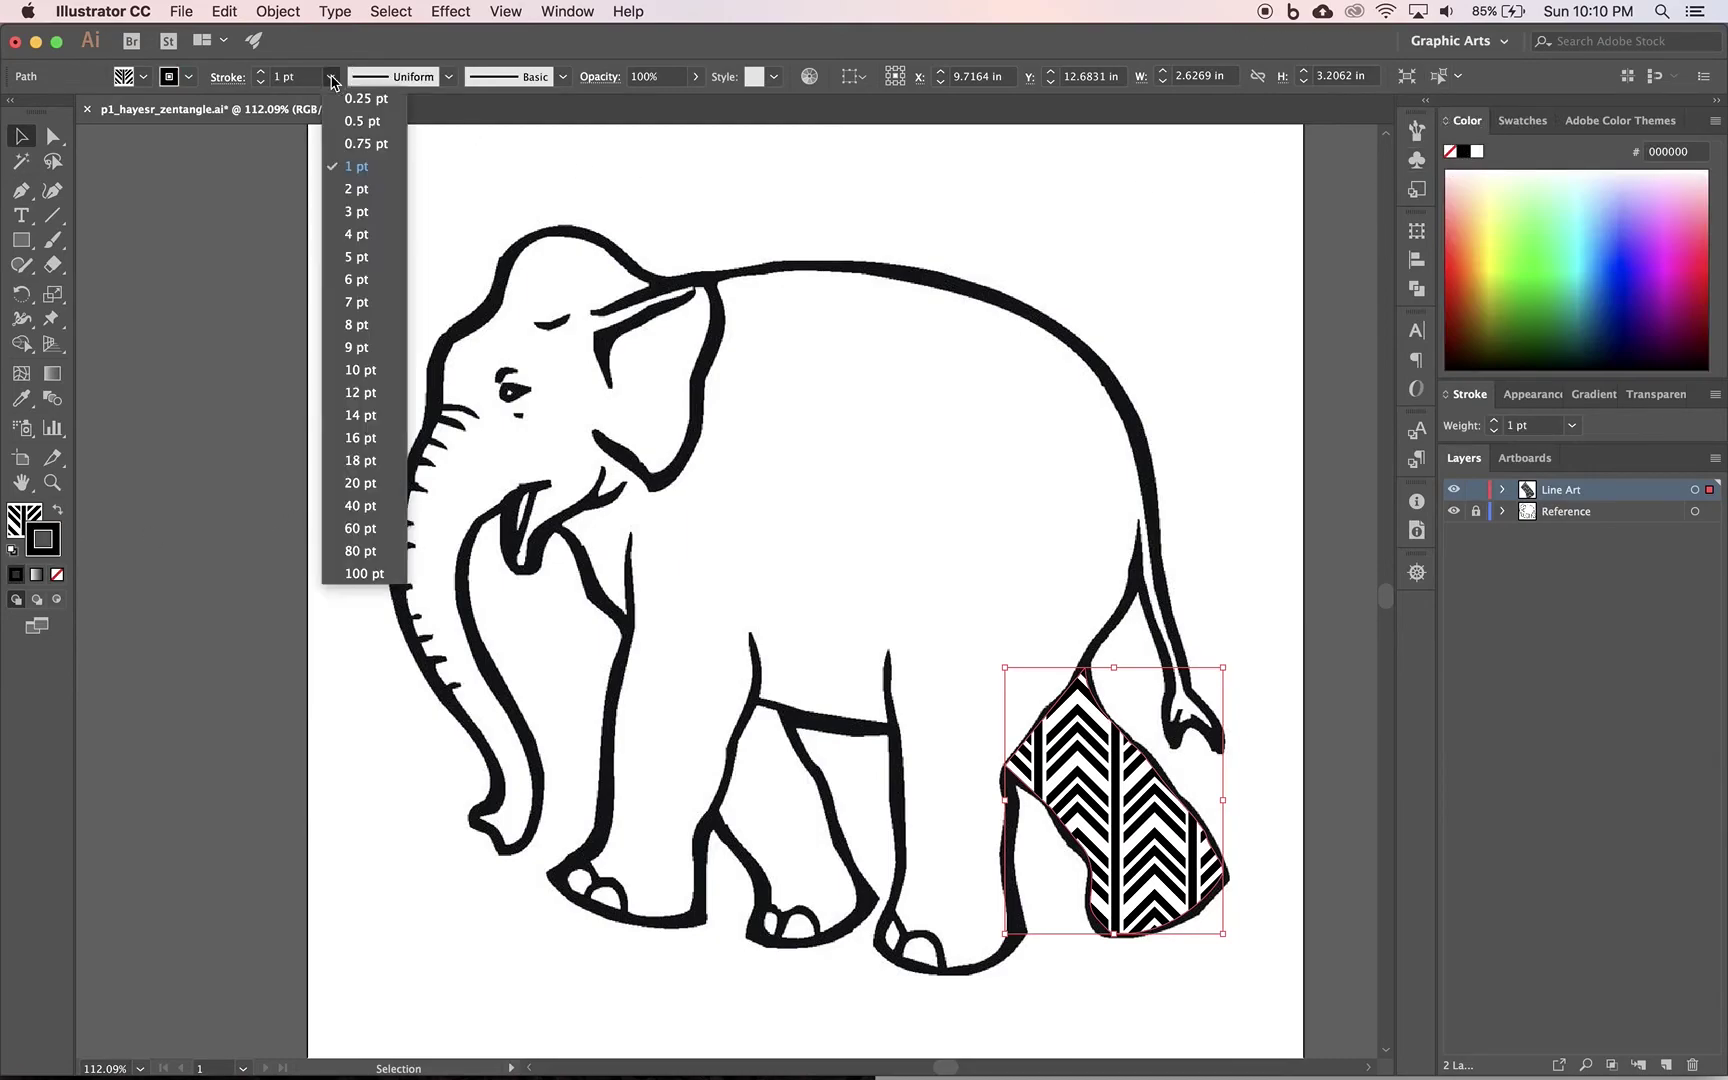
{"action": "left_click", "coordinate": [360, 352]}
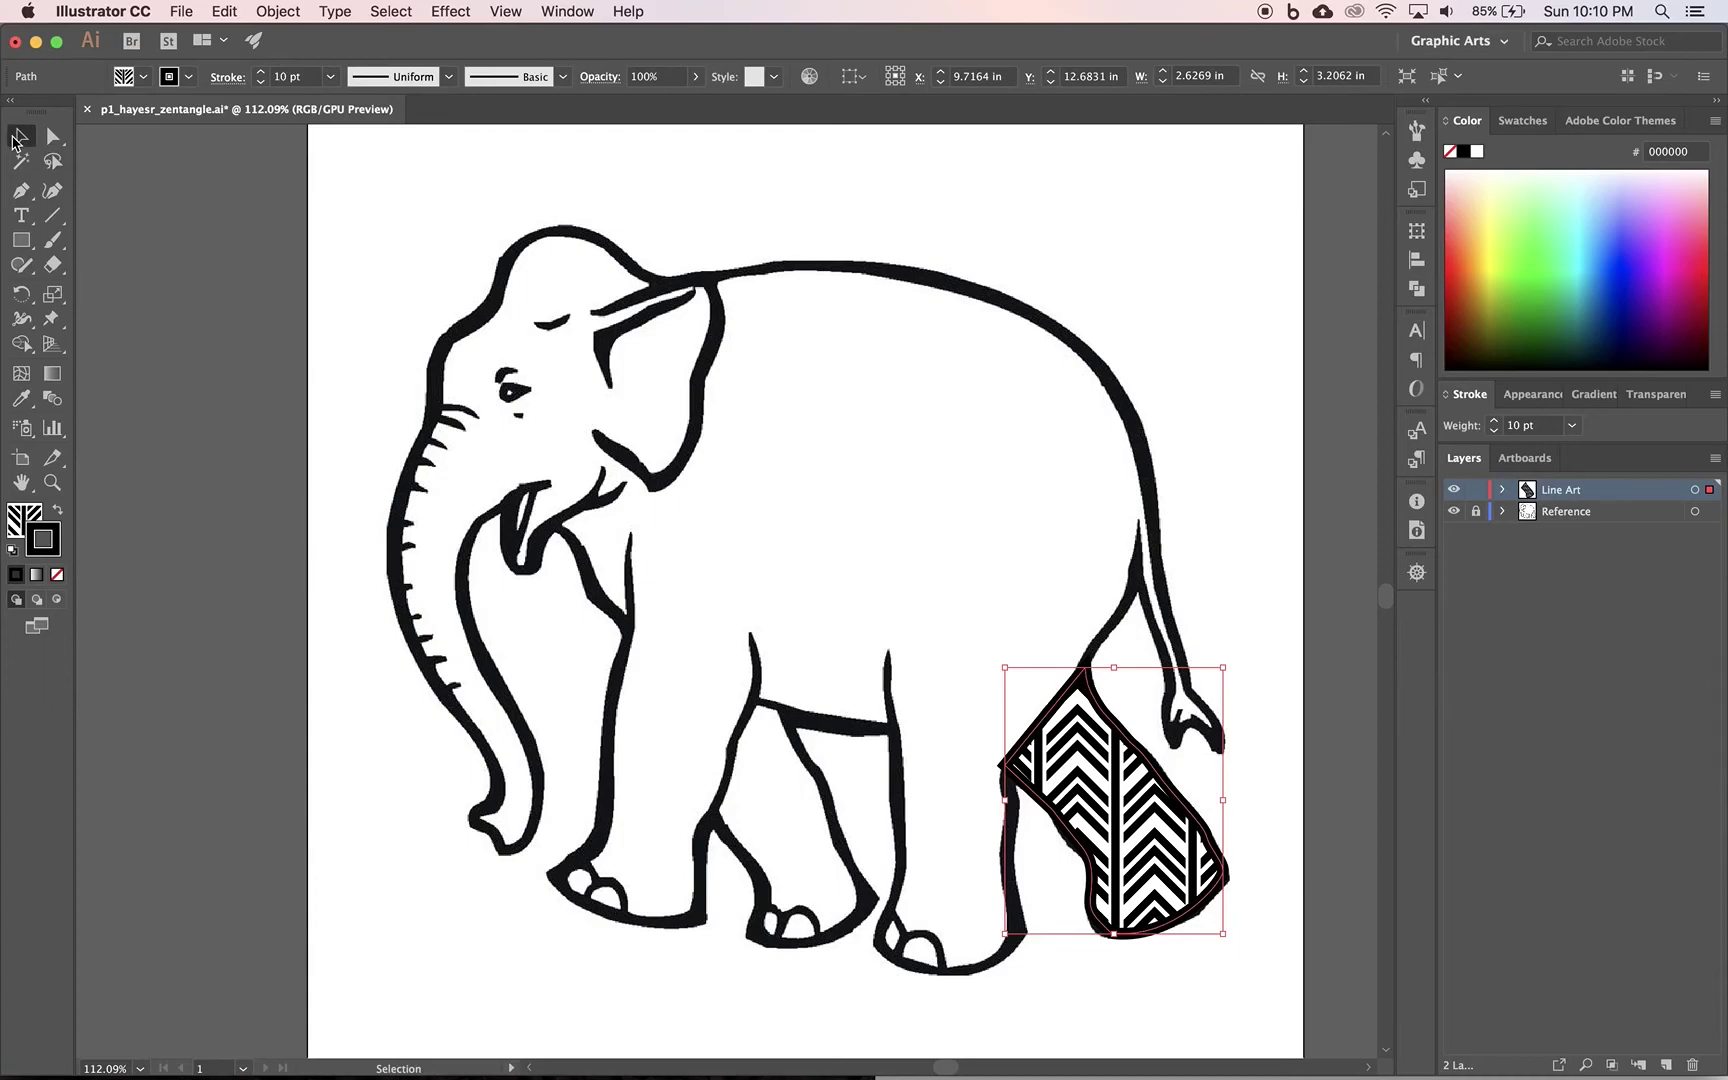
{"action": "left_click", "coordinate": [138, 265]}
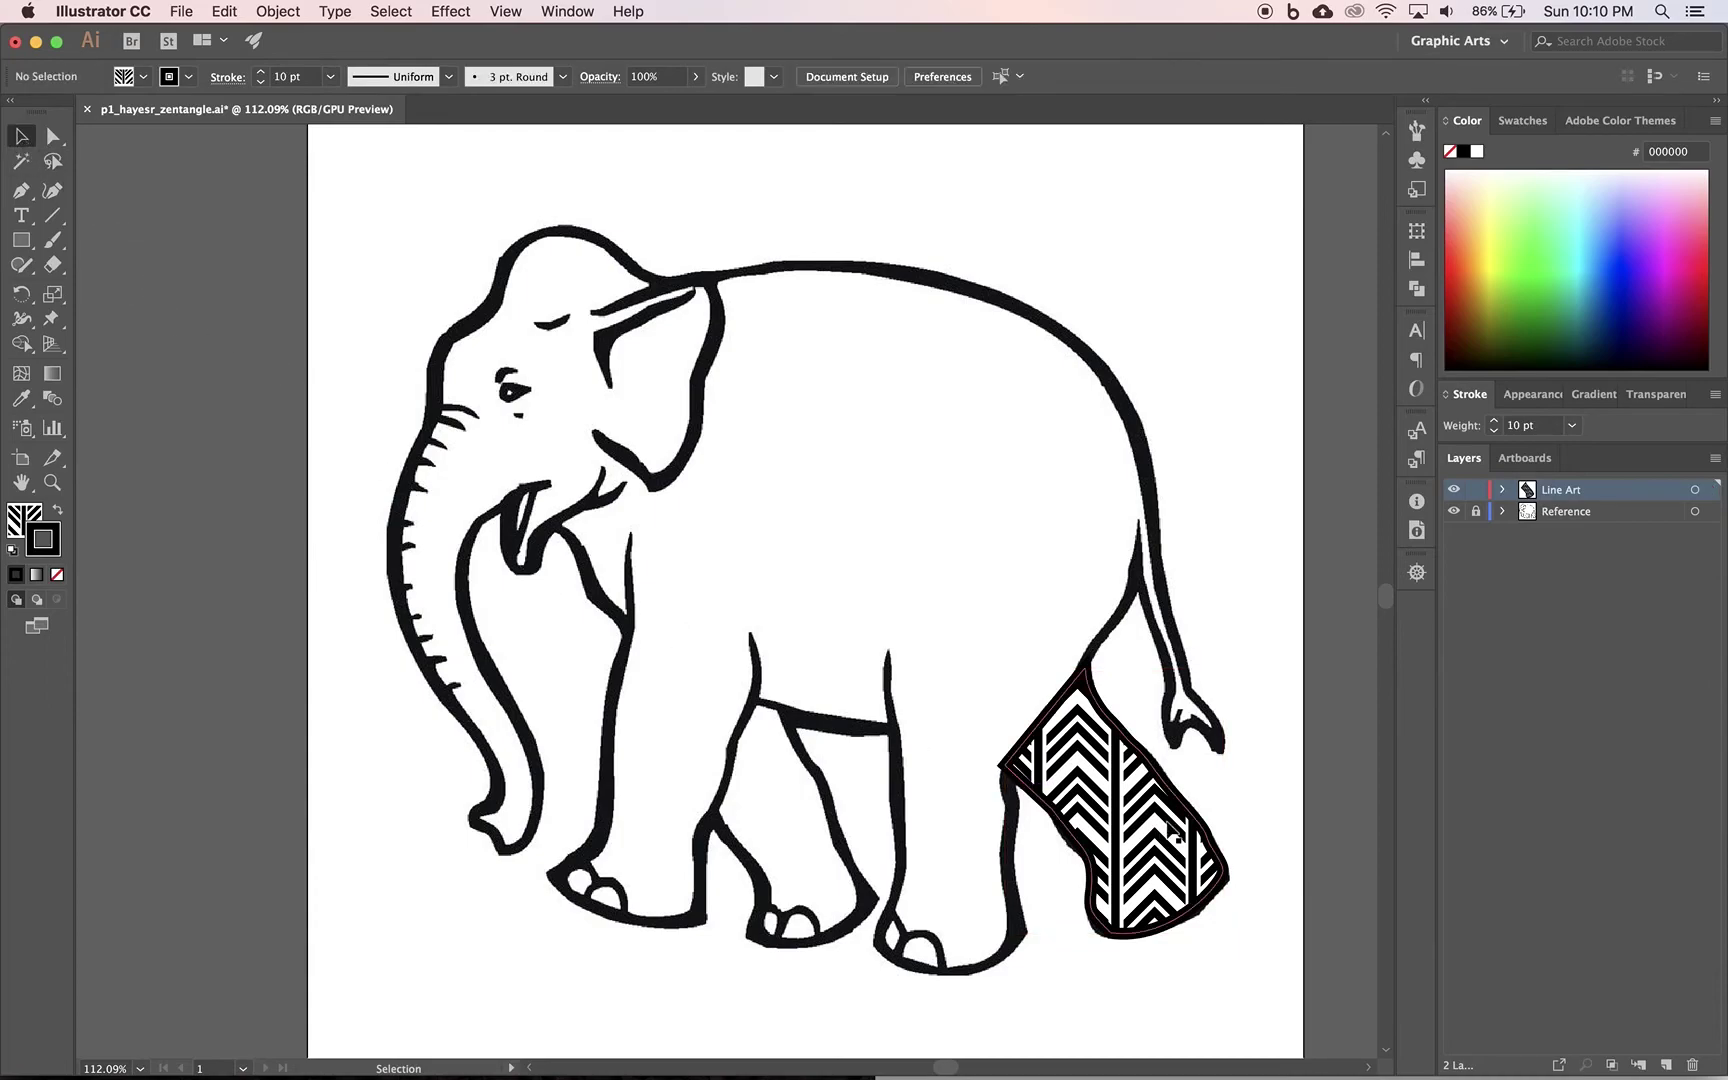